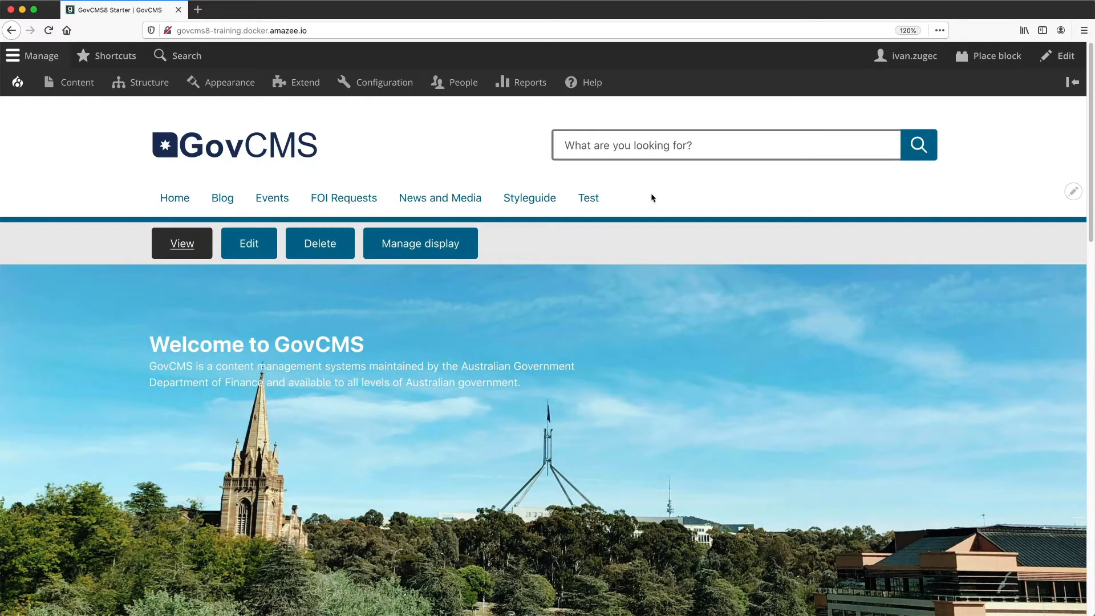
- Examine the News and Media example page from the home page's content examples, and open its parent listing through the breadcrumb
scroll(563, 258, down, 15)
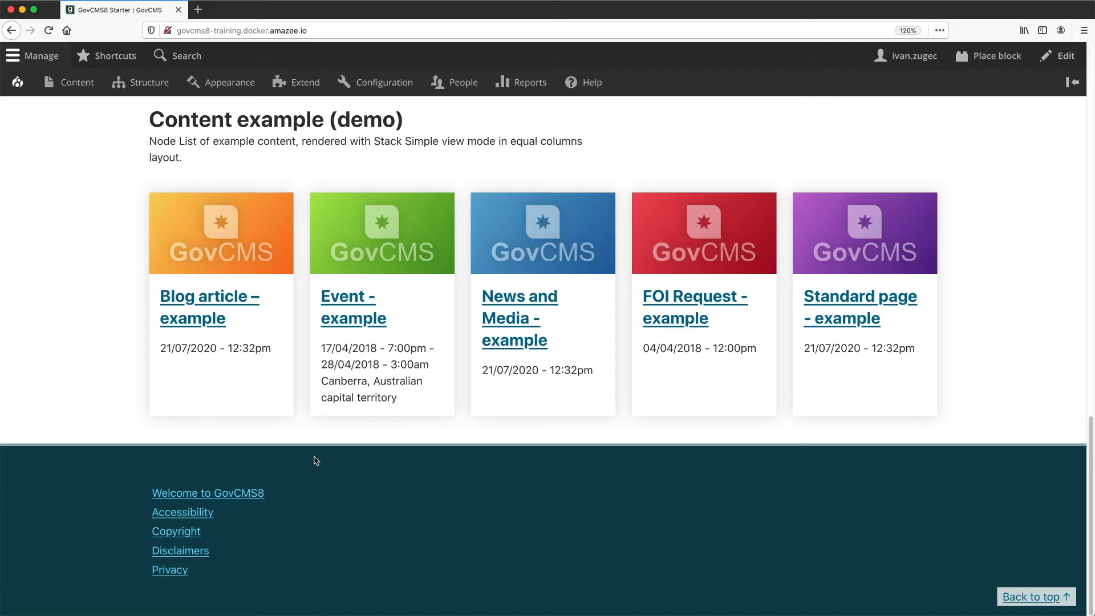
click(511, 331)
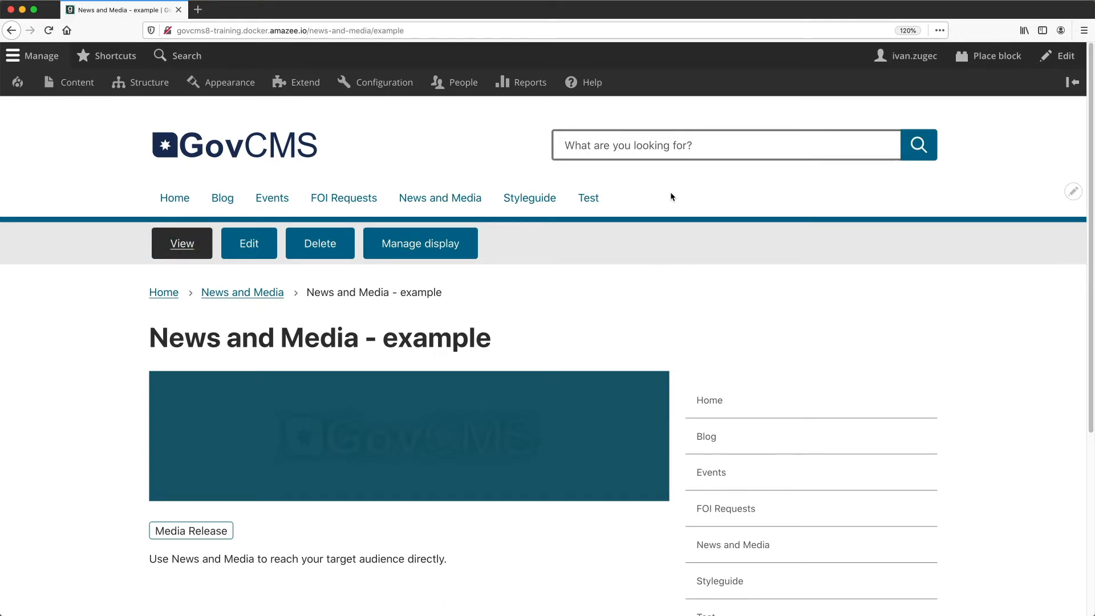
scroll(548, 267, down, 5)
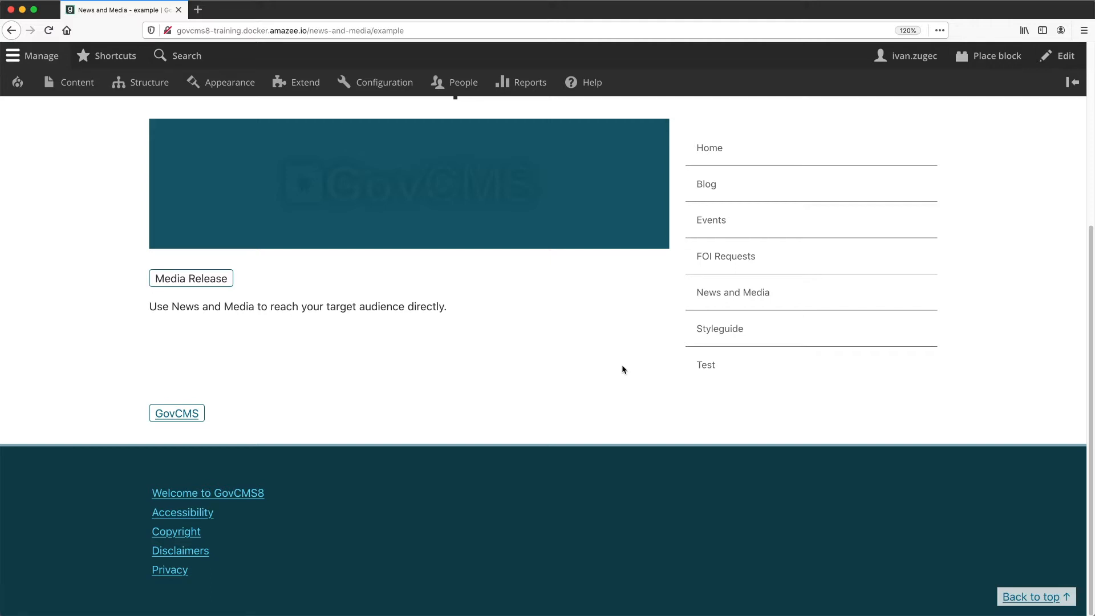
scroll(622, 369, up, 5)
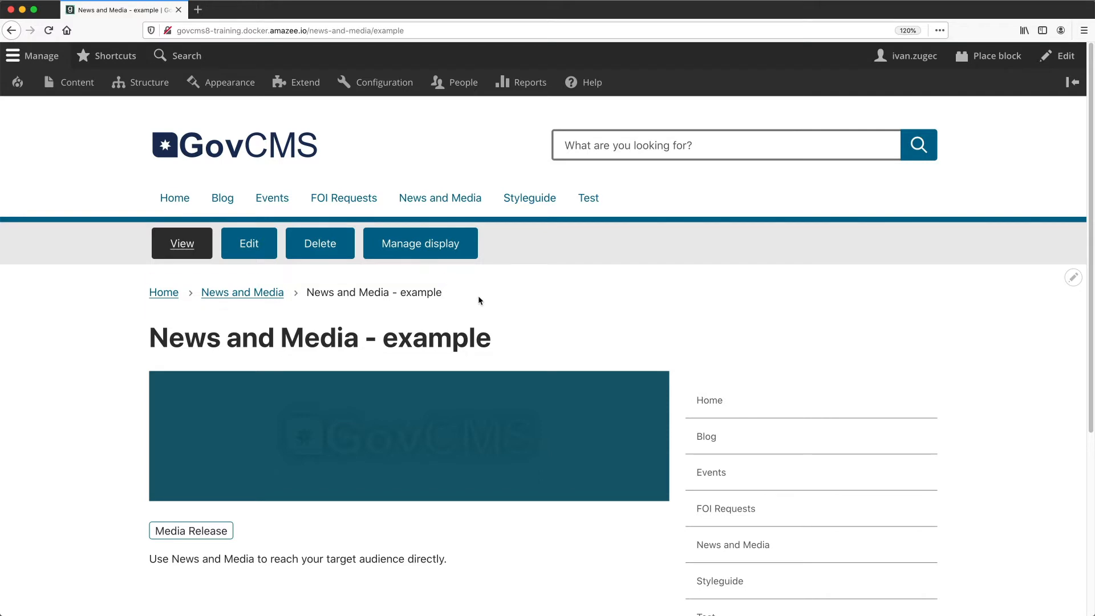
click(242, 293)
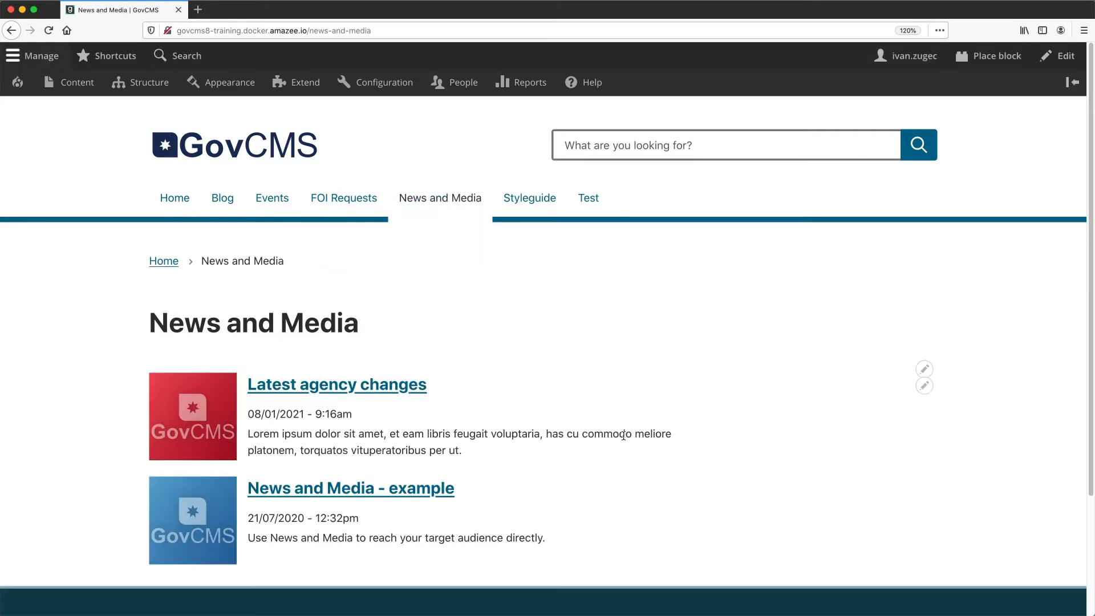
- Review the Blog listing and its example article, and return to the site's home page
click(224, 199)
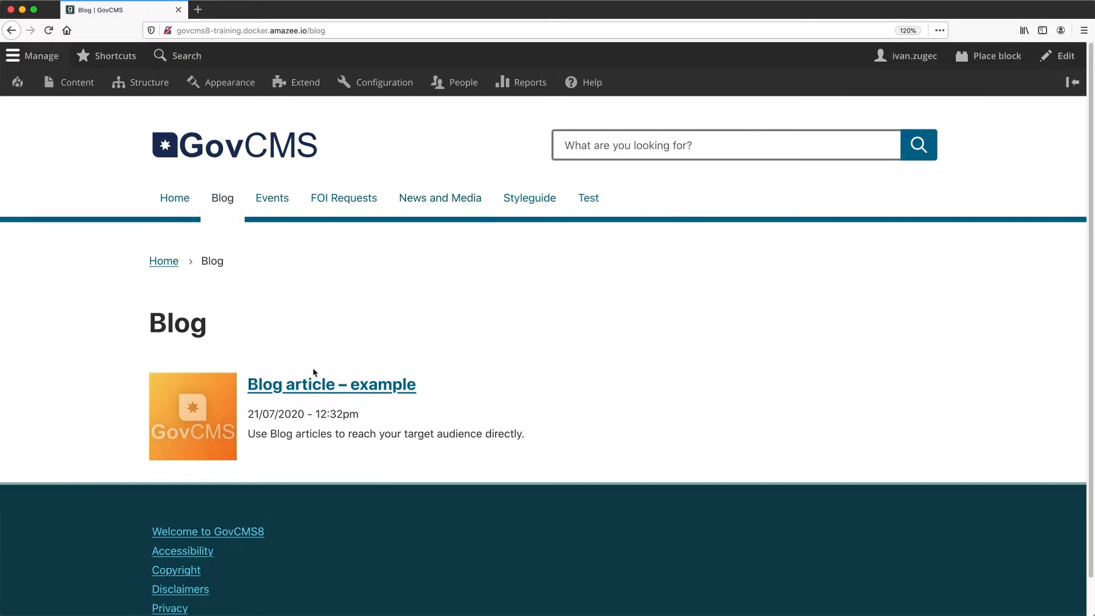
click(316, 386)
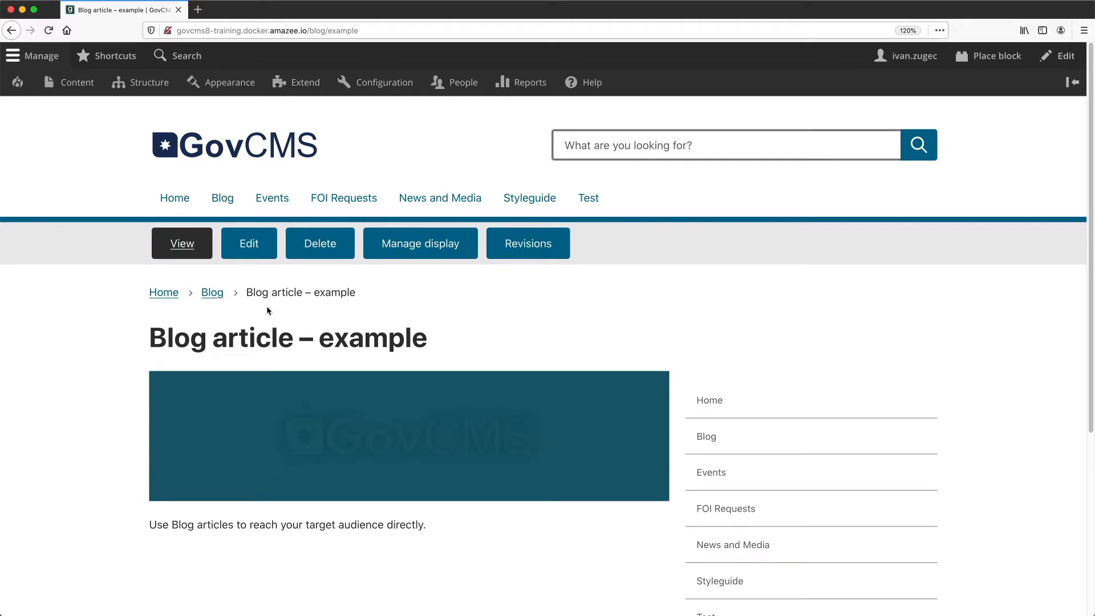
click(212, 292)
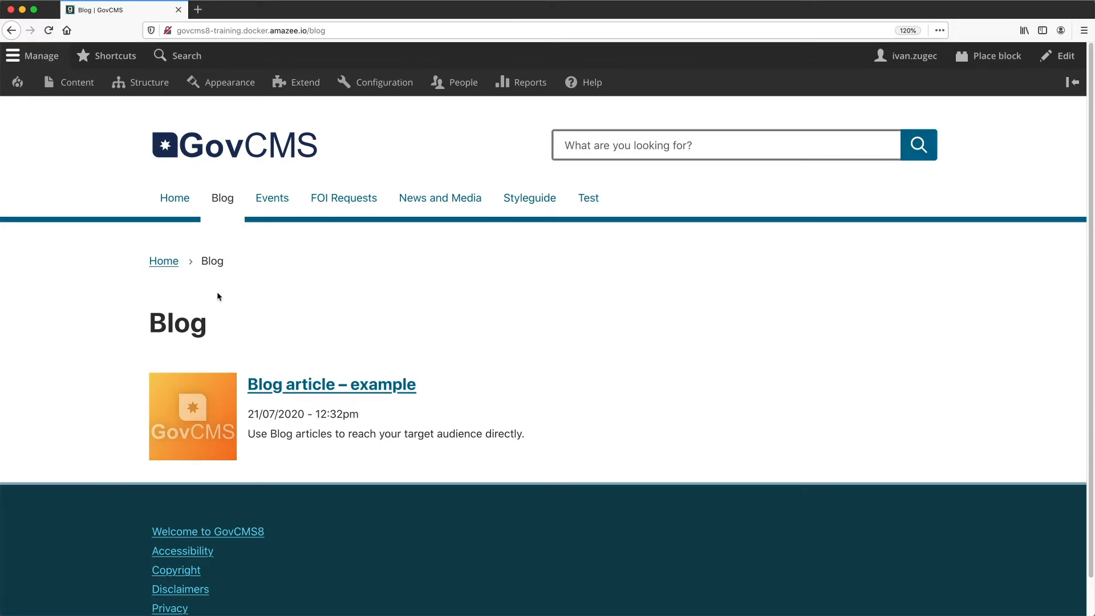
click(280, 157)
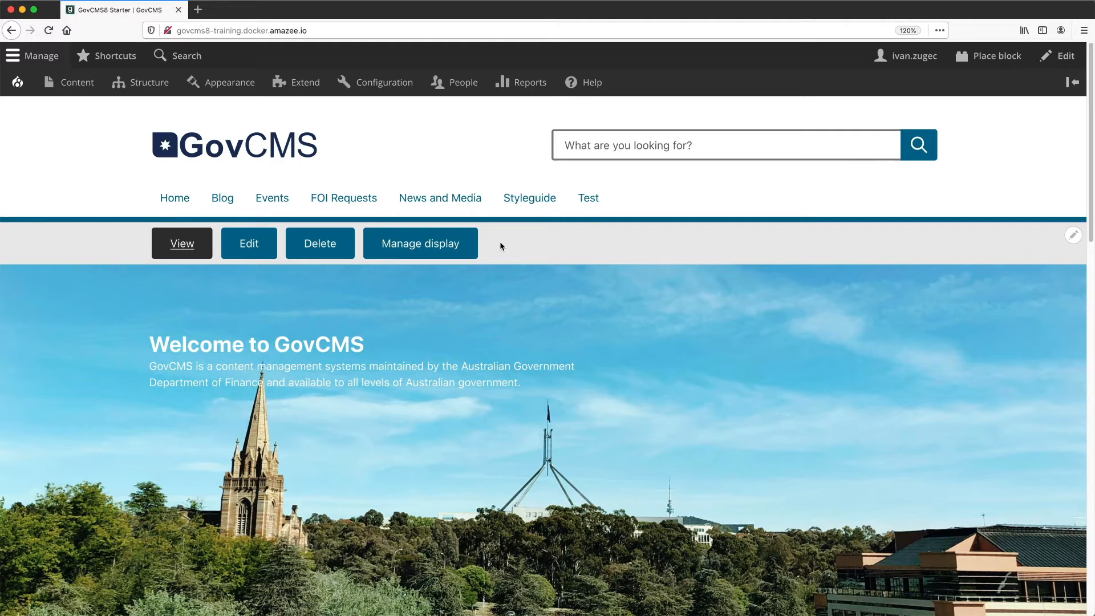
- Open the Main navigation menu for editing and move the Events link above Blog
click(137, 82)
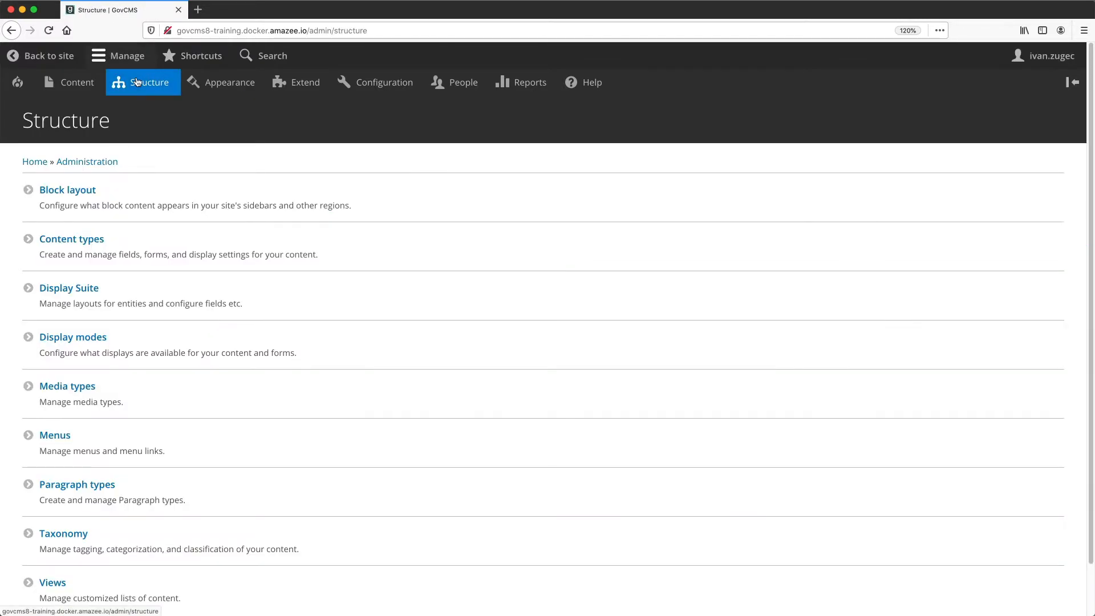
click(70, 442)
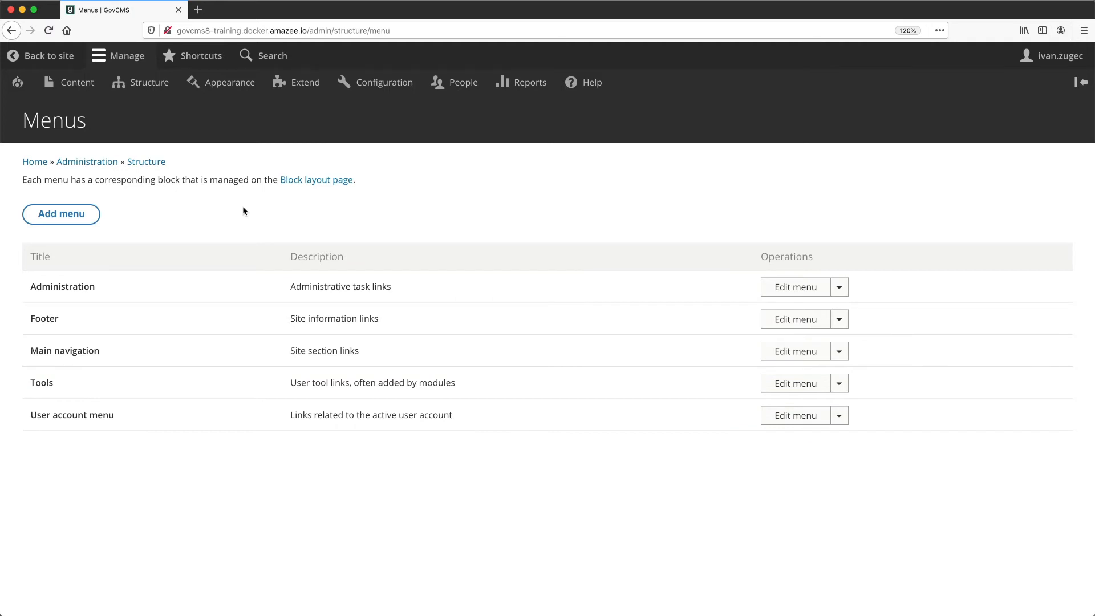
click(803, 356)
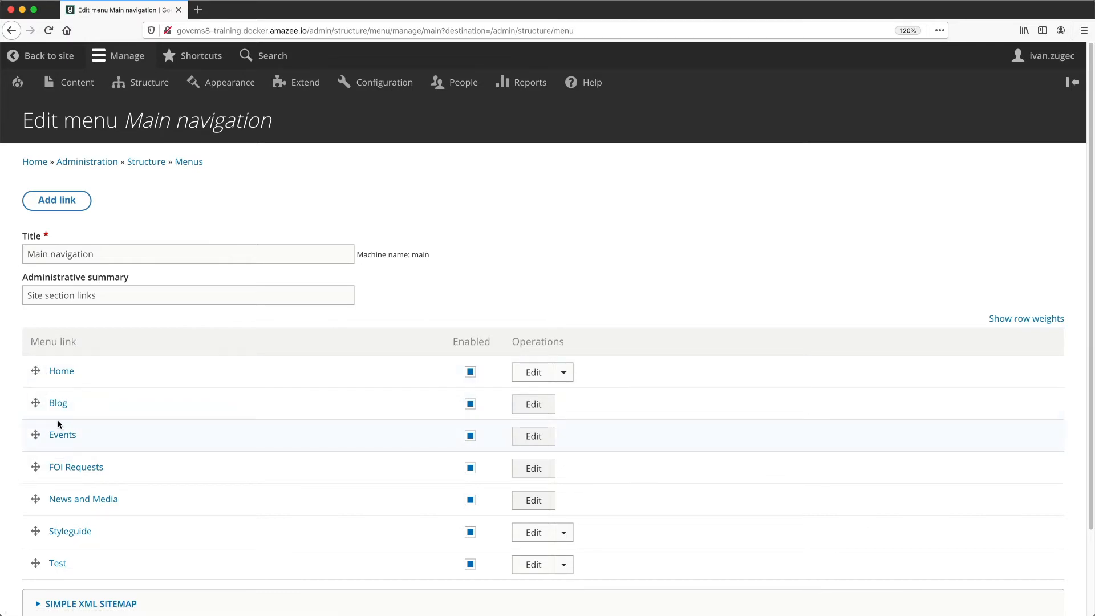
drag(35, 434, 39, 412)
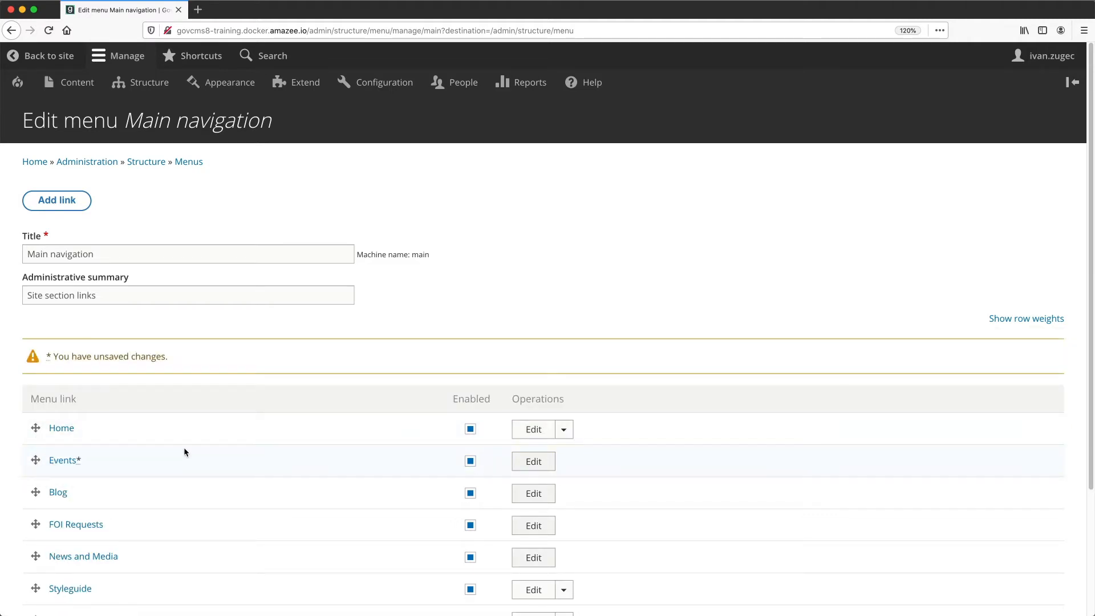
- Open the site's front page in a second tab to check its menu order, and return to the menu editor
super+click(57, 57)
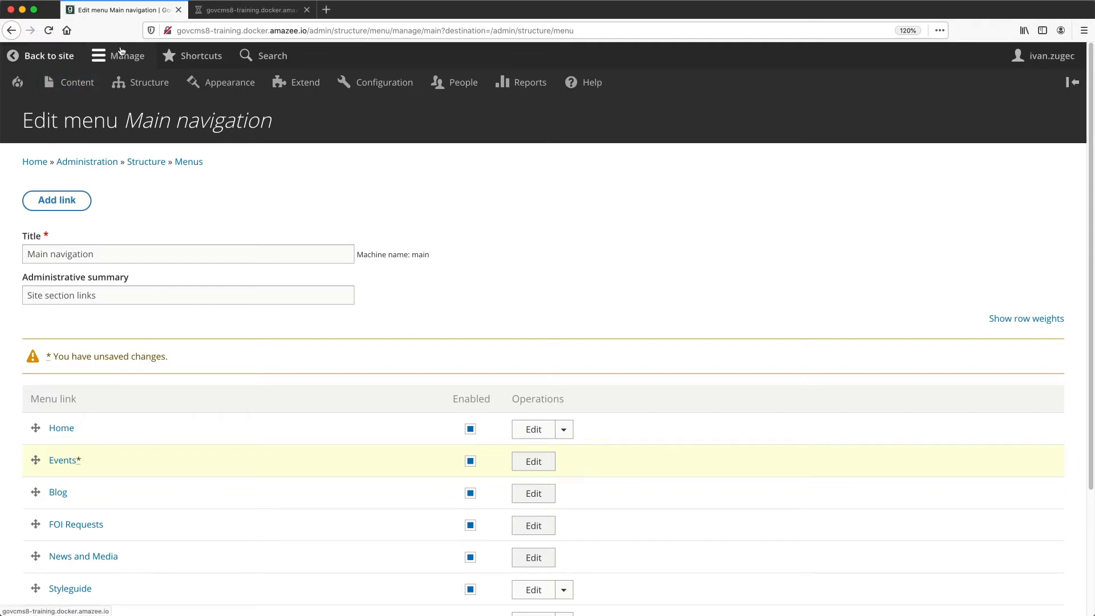
click(250, 10)
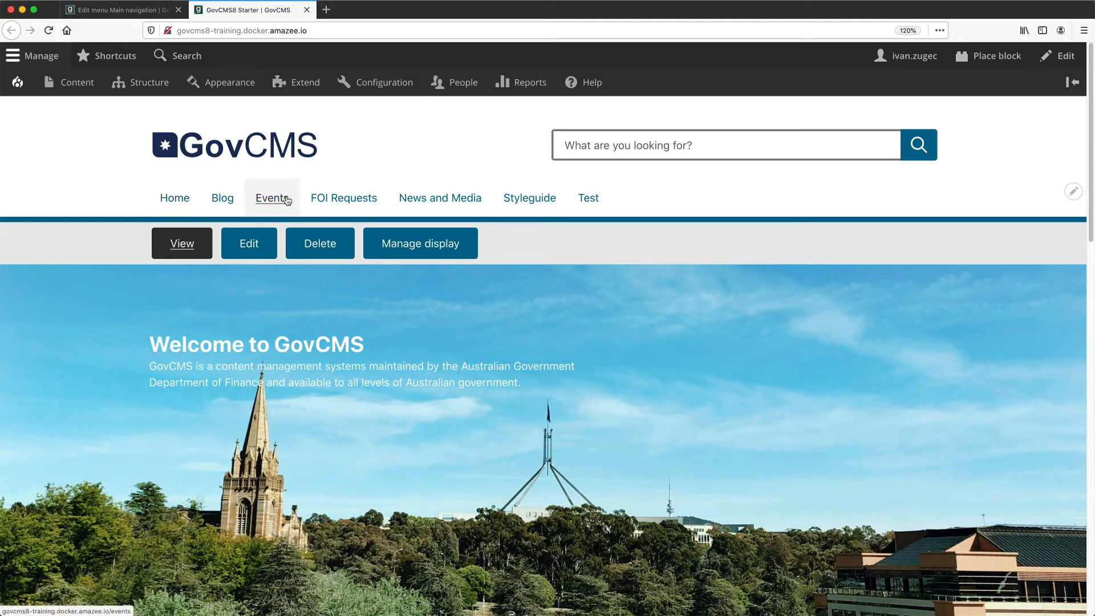
click(123, 12)
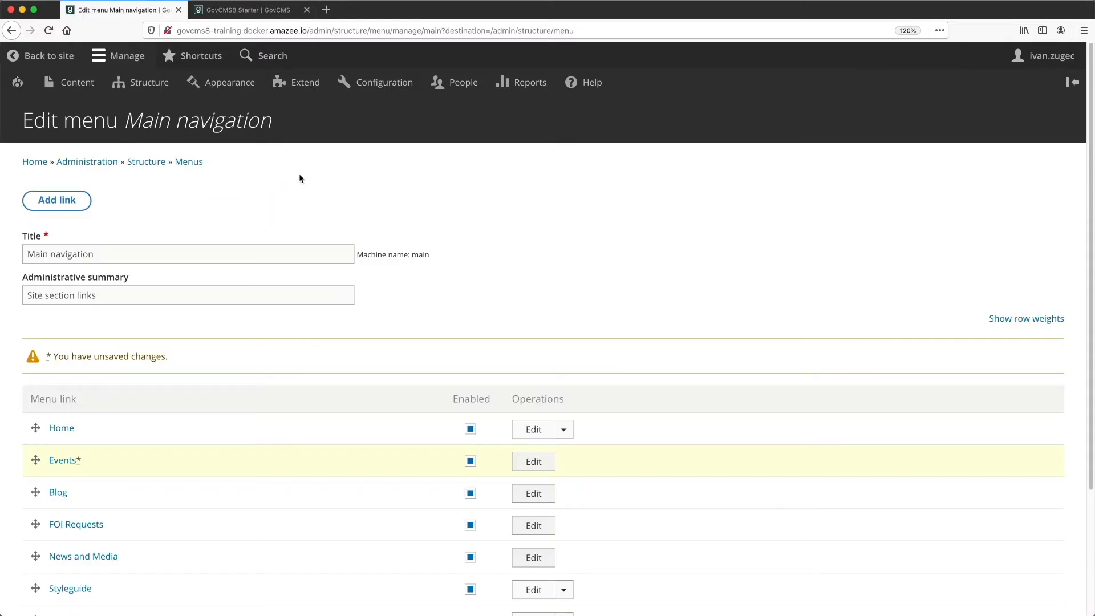
- Save the reordered Main navigation menu and reload the front page to check the link order
scroll(258, 188, down, 4)
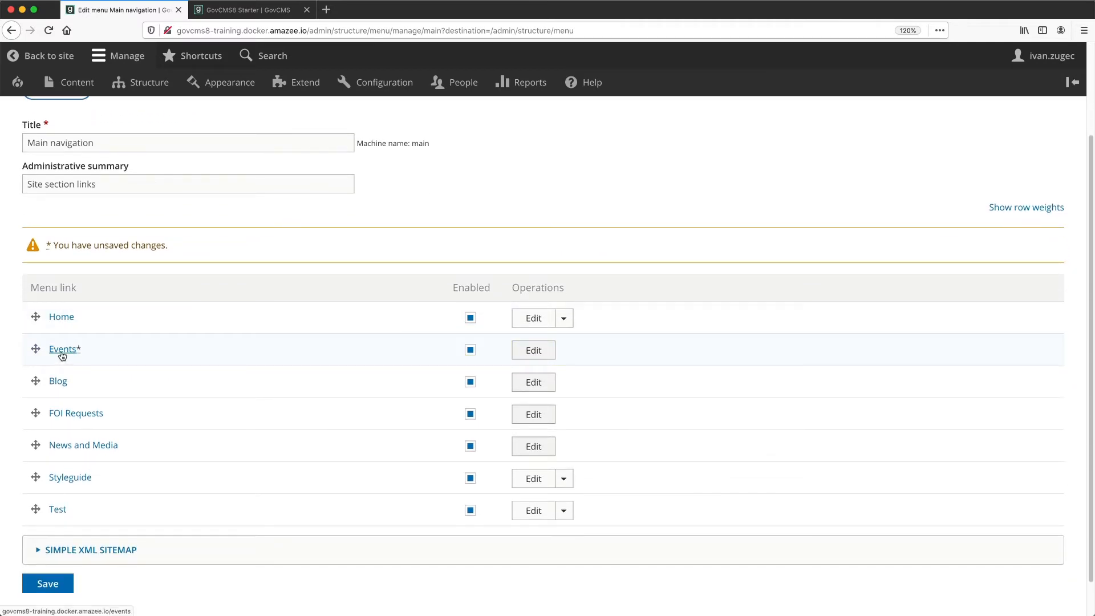
click(41, 582)
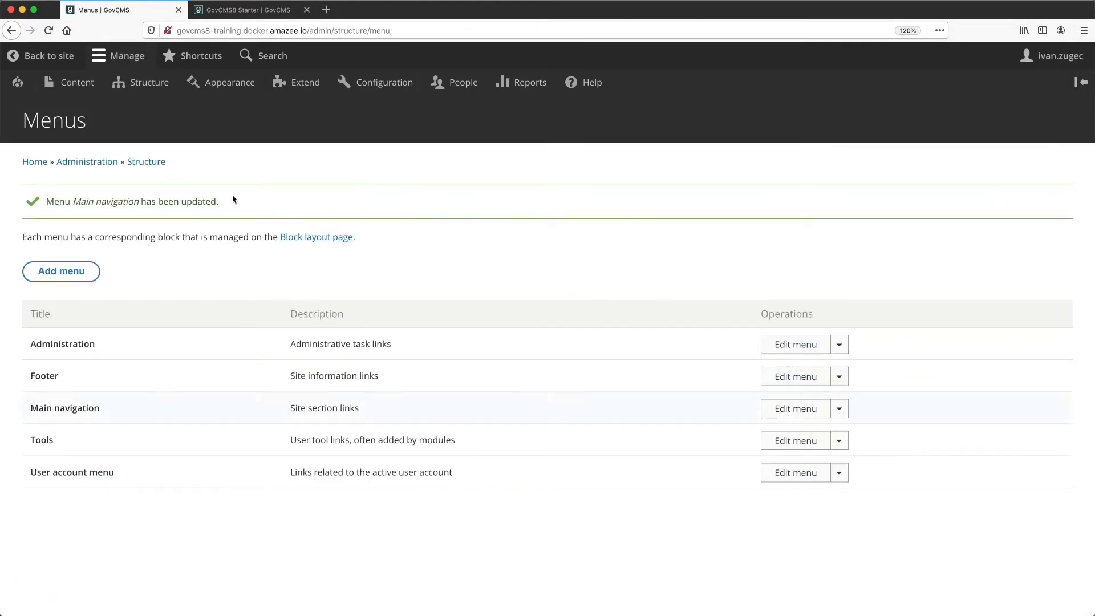
click(248, 8)
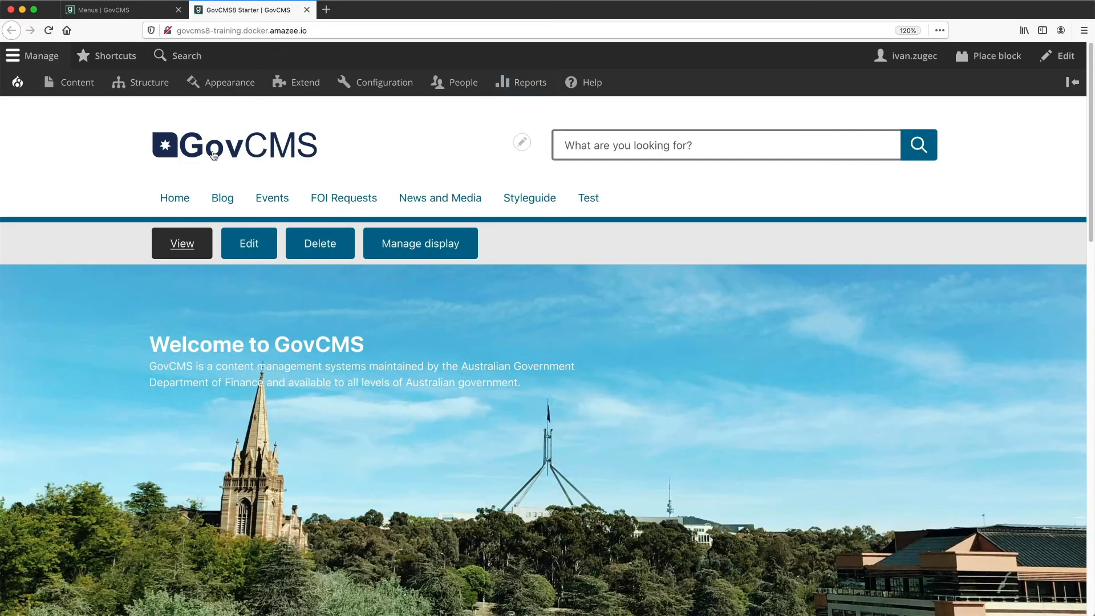
key(super+r)
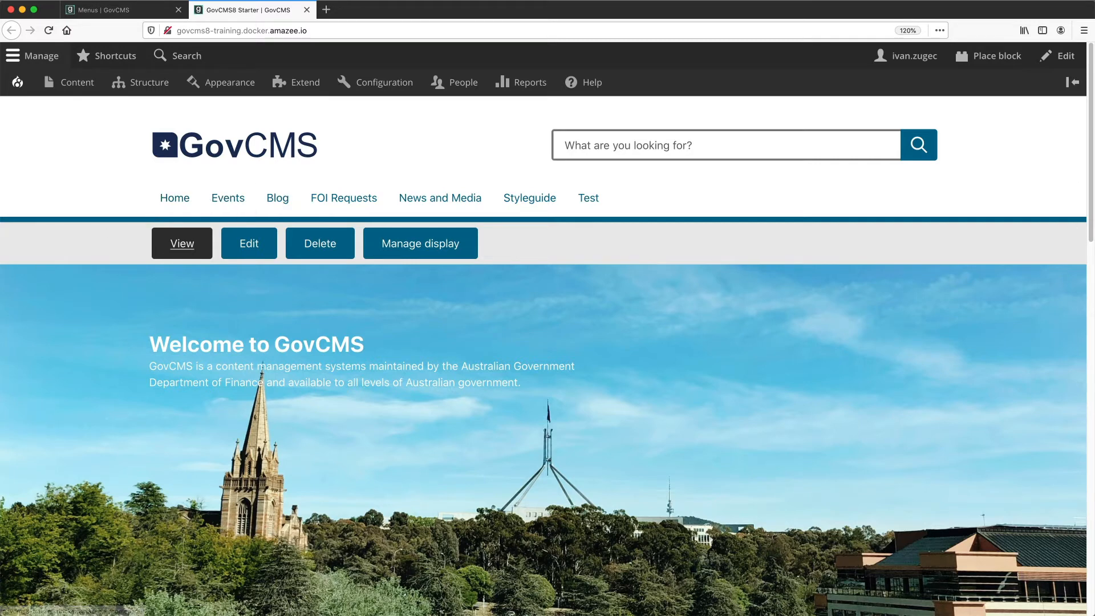
- Disable the Events link in the Main navigation menu and save the menu
click(128, 12)
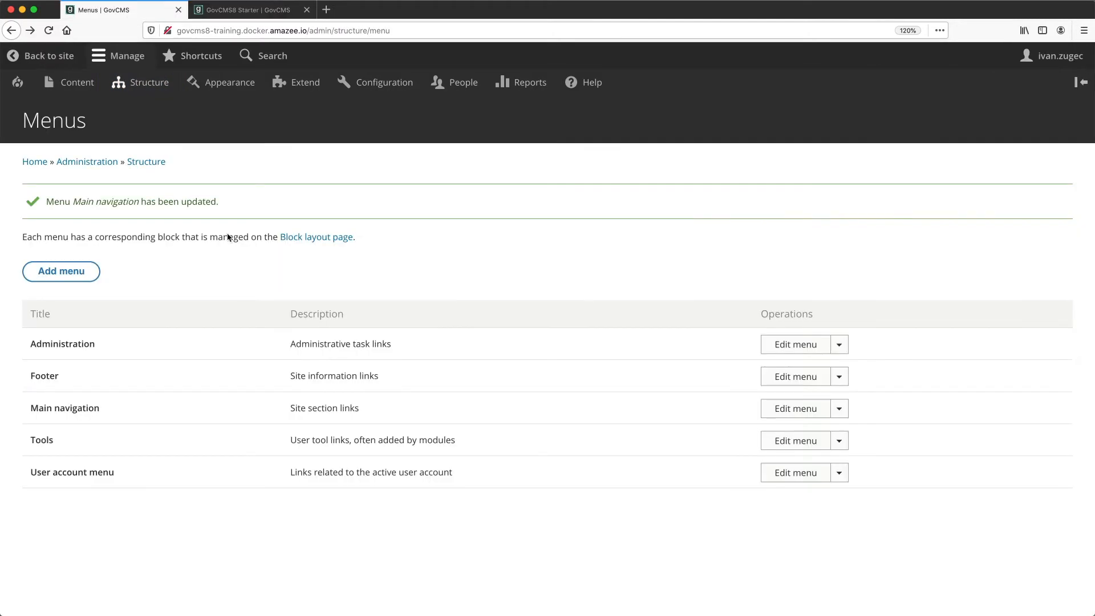
click(794, 409)
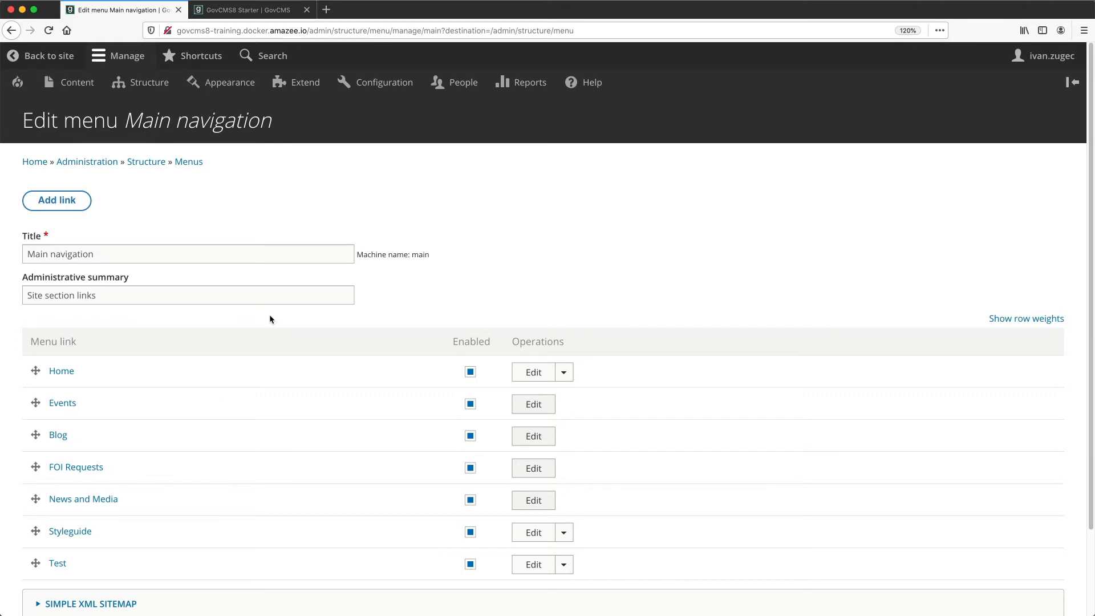
click(472, 408)
scroll(241, 423, down, 3)
click(60, 546)
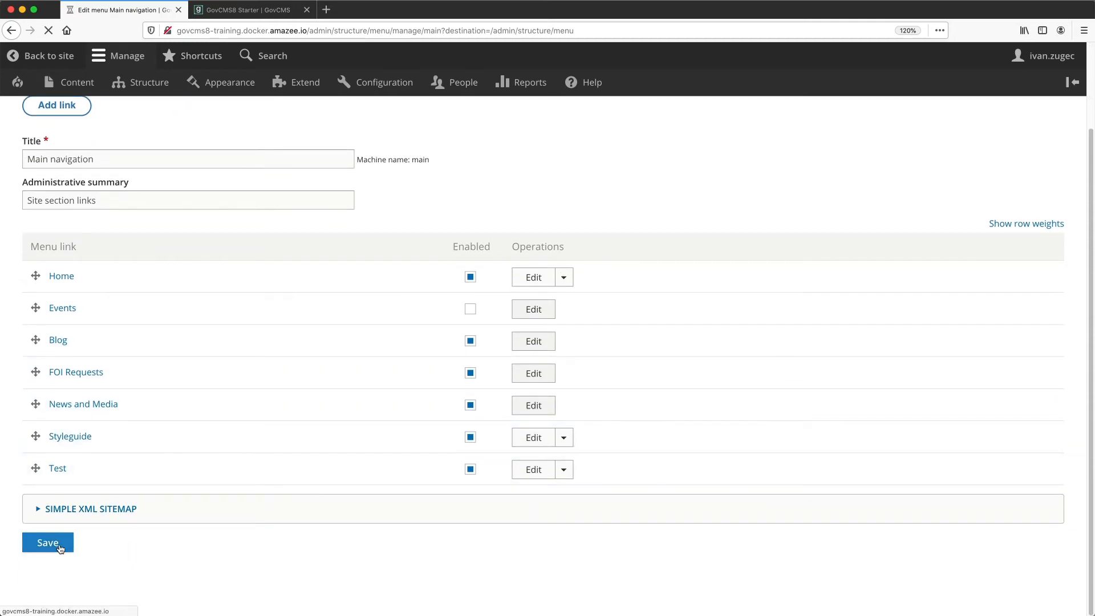
- Reload the front page to check its navigation, and visit the /events path directly
click(228, 11)
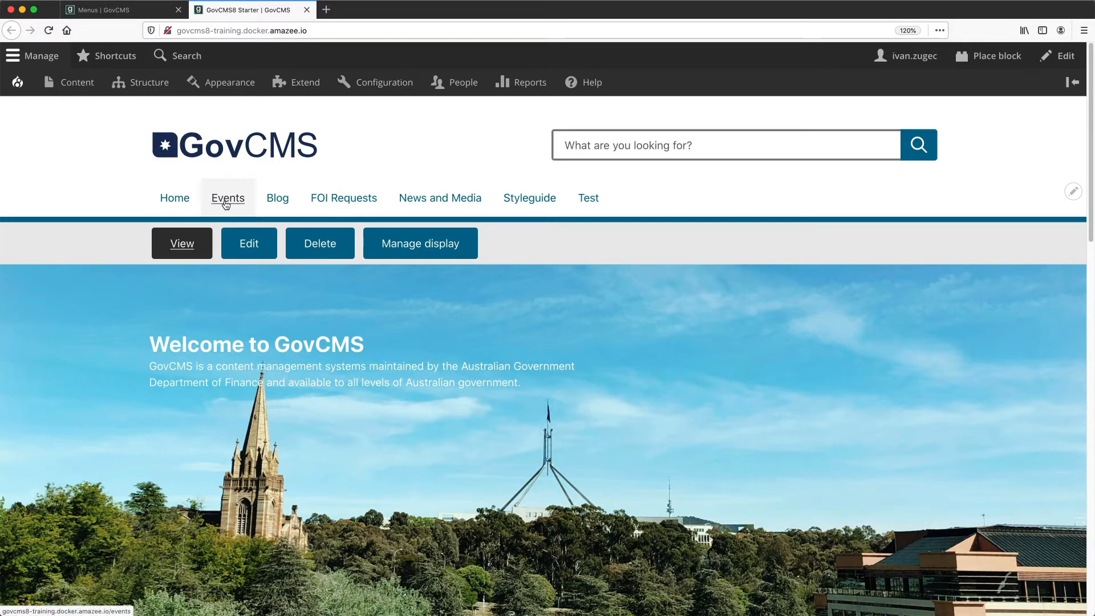
key(super+r)
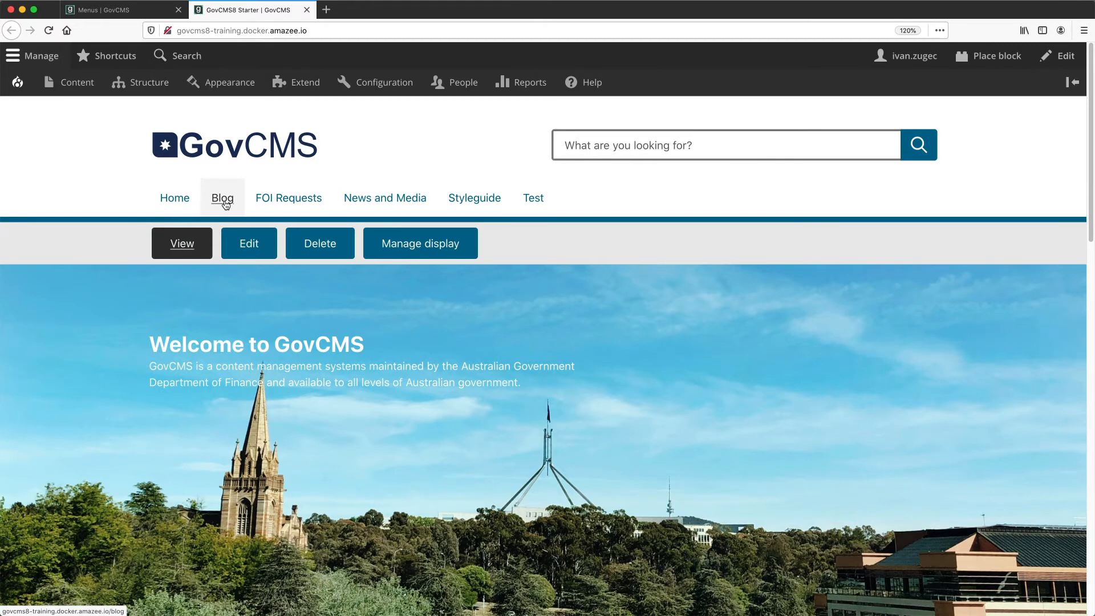
click(369, 31)
click(378, 29)
text(/events)
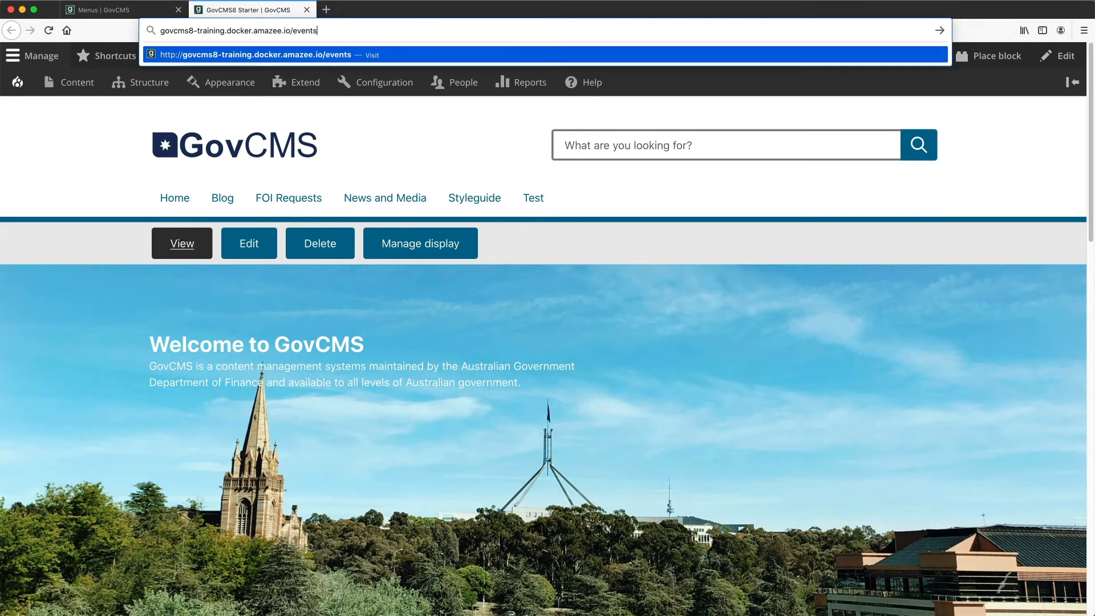
key(Return)
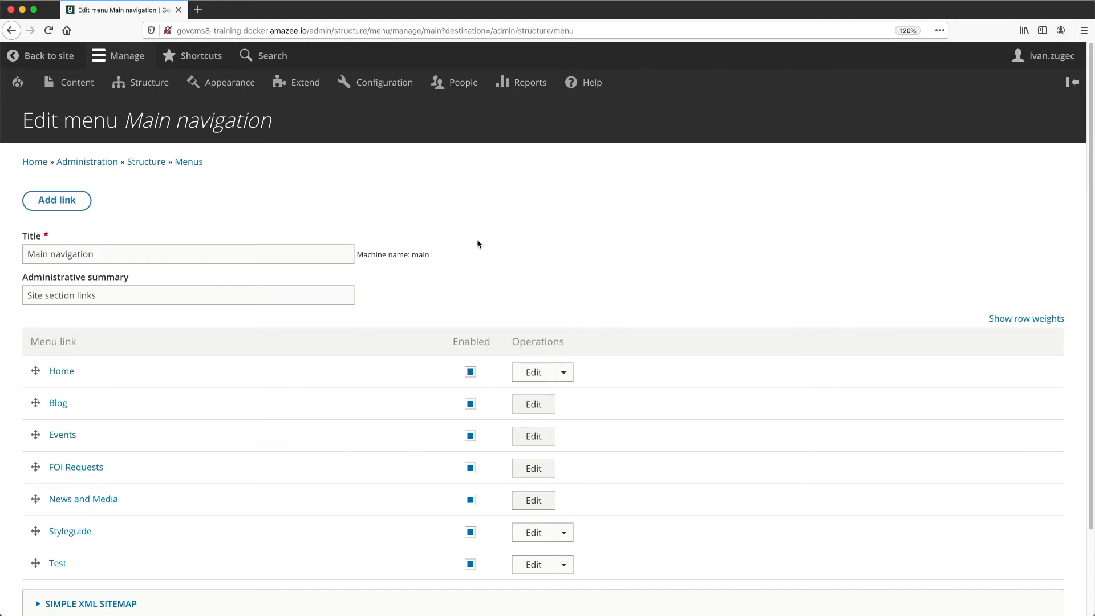
- Add a link titled "Copyright" to the Main navigation menu, pointing to the existing Copyright page
click(54, 200)
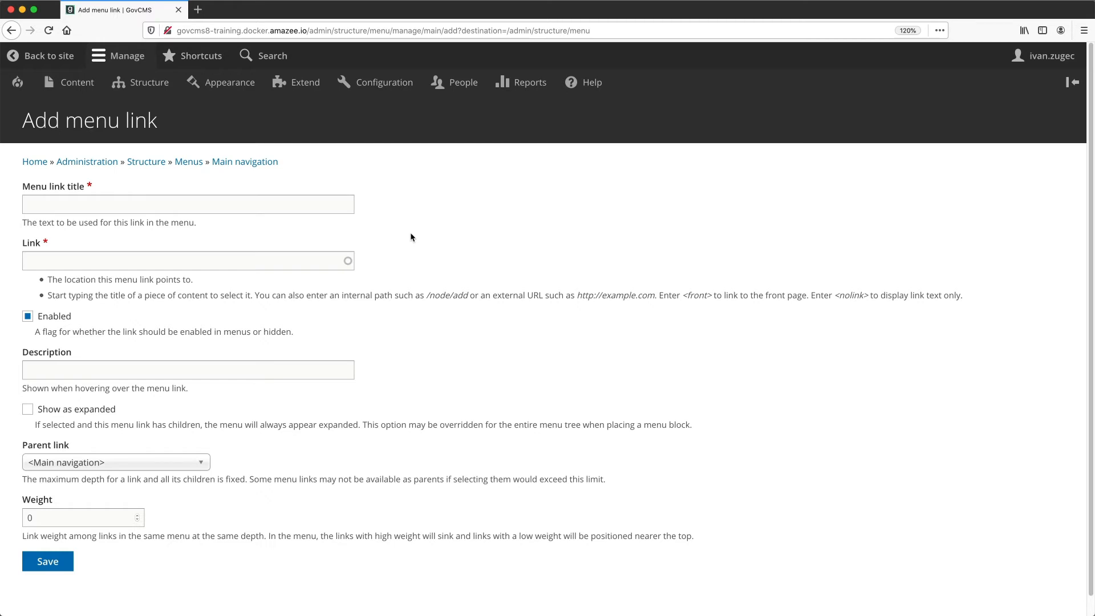
click(338, 205)
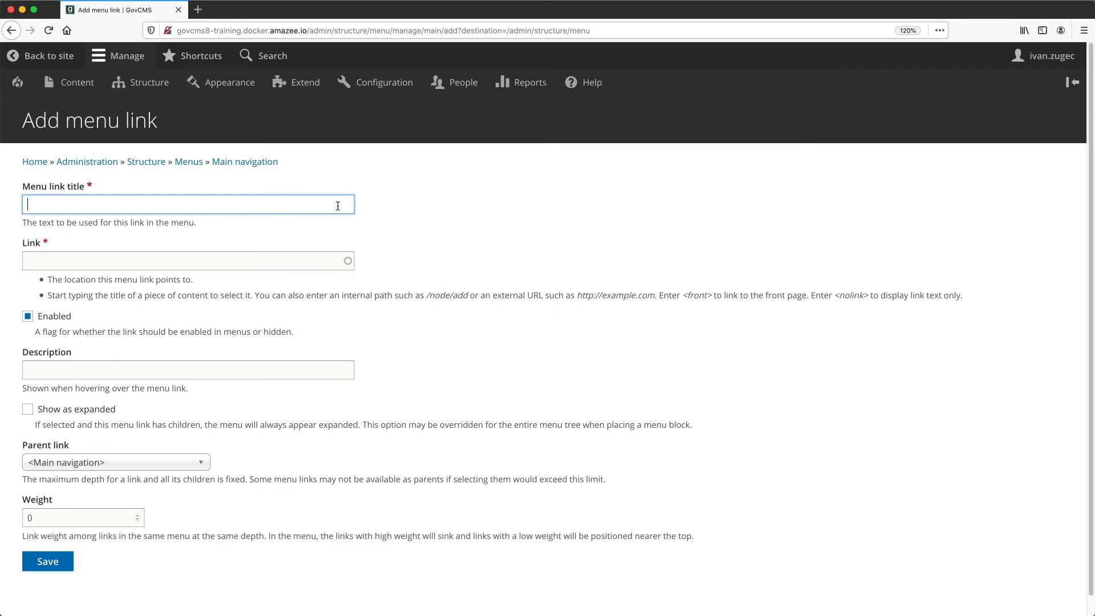
text(Copyright)
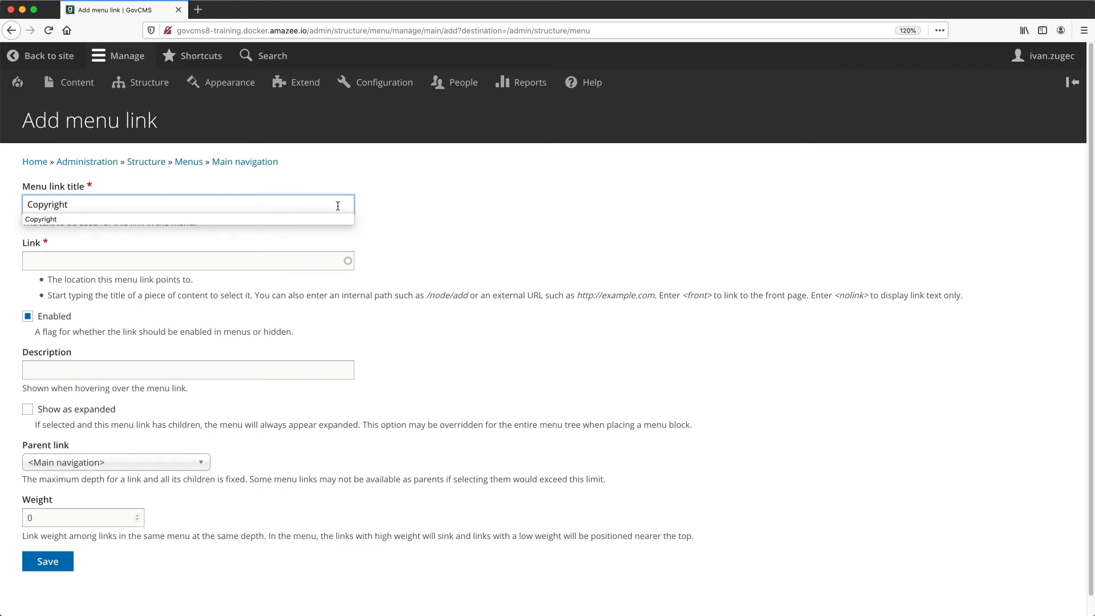
key(Tab)
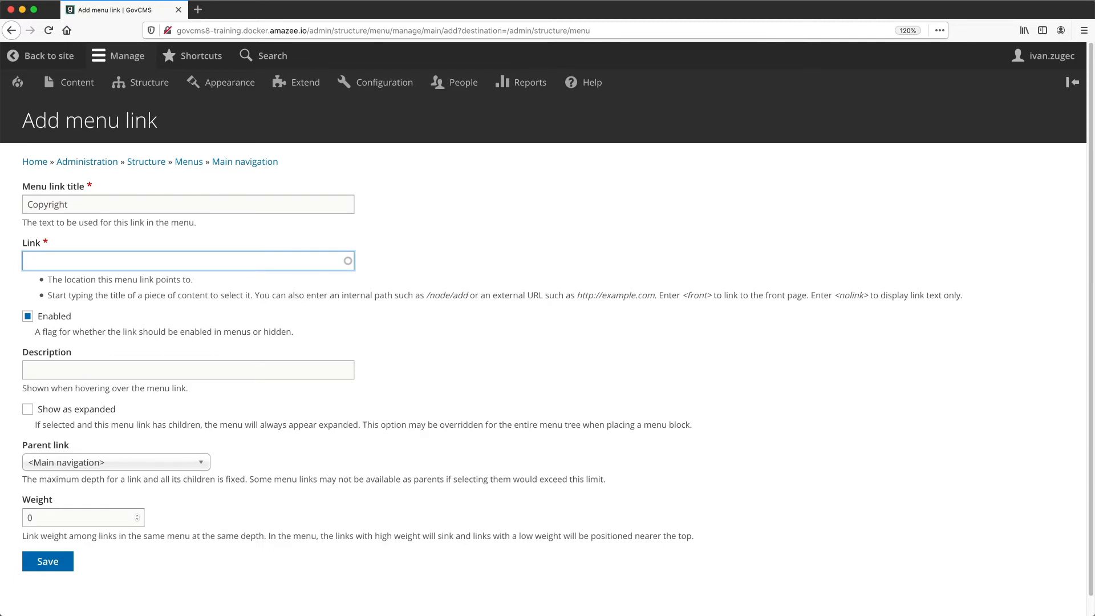
text(cop)
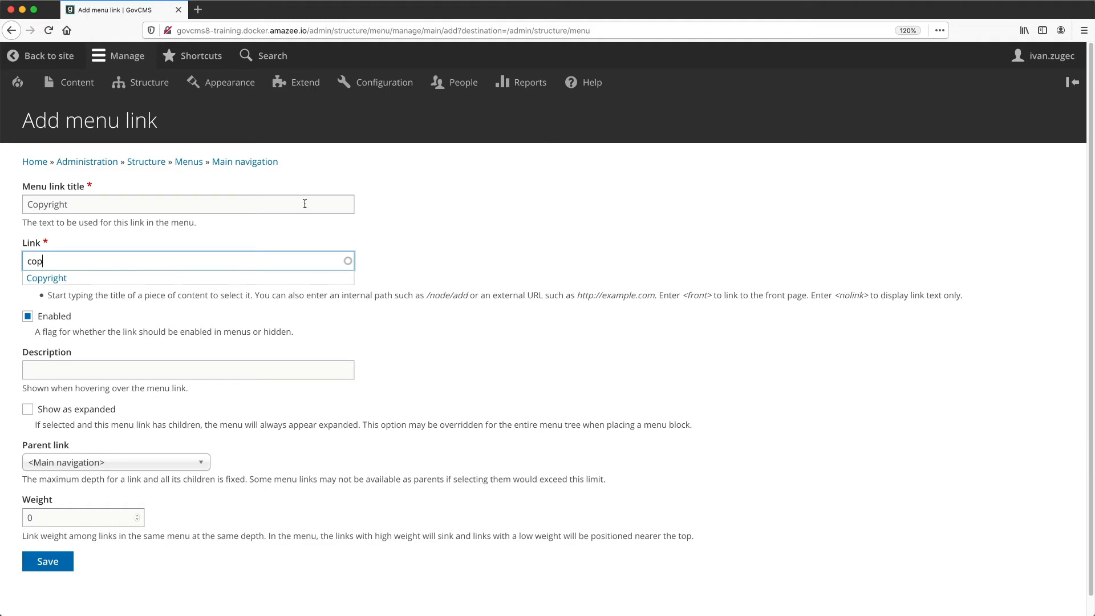
click(66, 278)
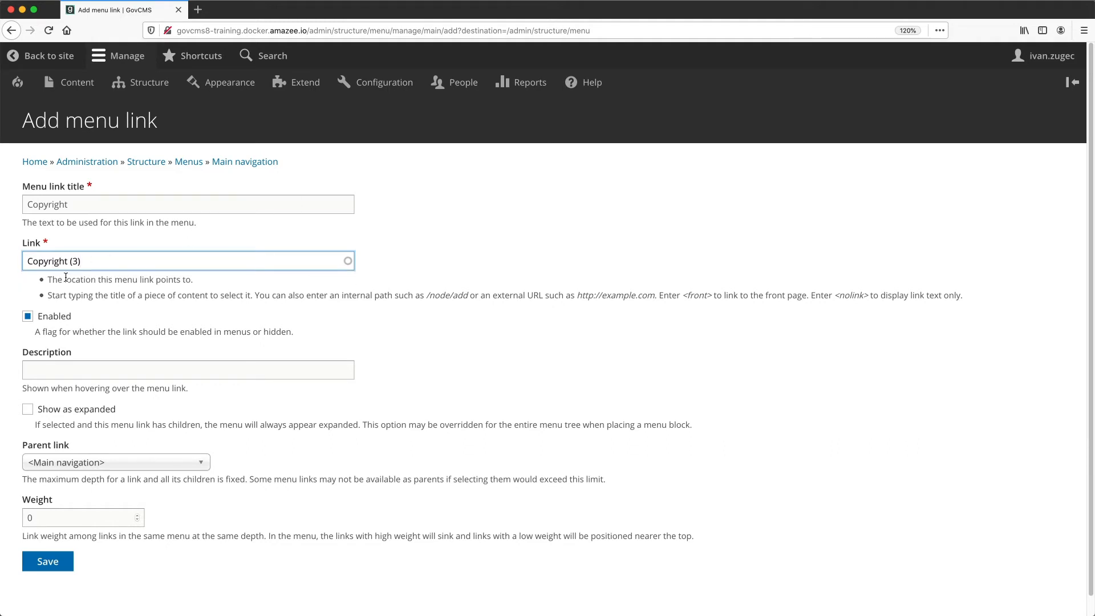
- Set the new menu link's description to "Copyright page"
click(120, 343)
click(81, 371)
text(Cop)
key(Down)
key(Return)
click(92, 357)
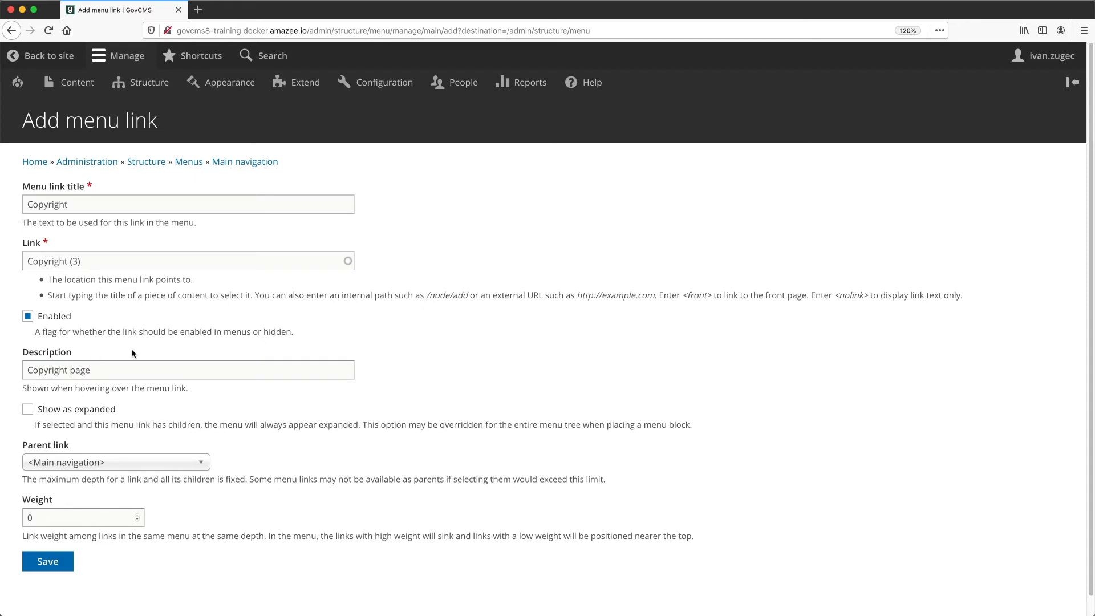
- Keep <Main navigation> as the Copyright link's parent and save the new menu link
click(130, 463)
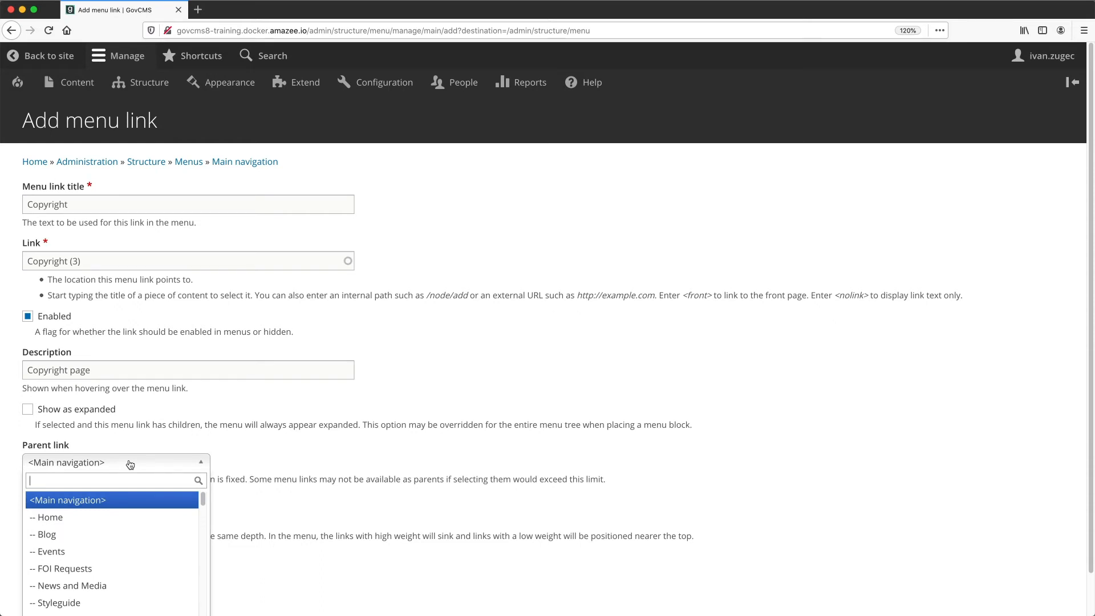
click(130, 463)
scroll(103, 513, down, 1)
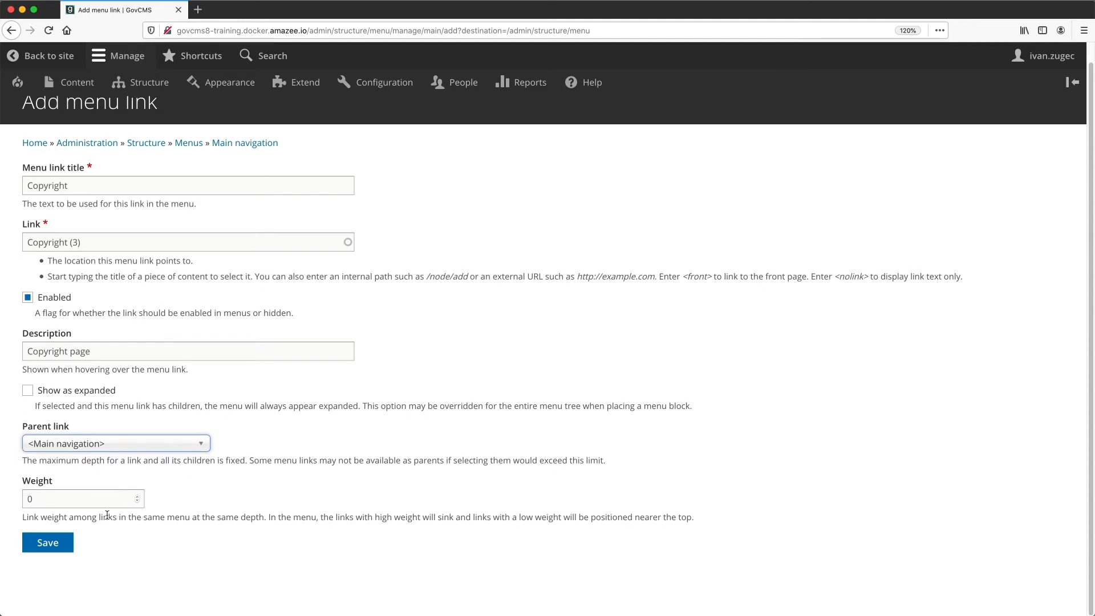
click(45, 542)
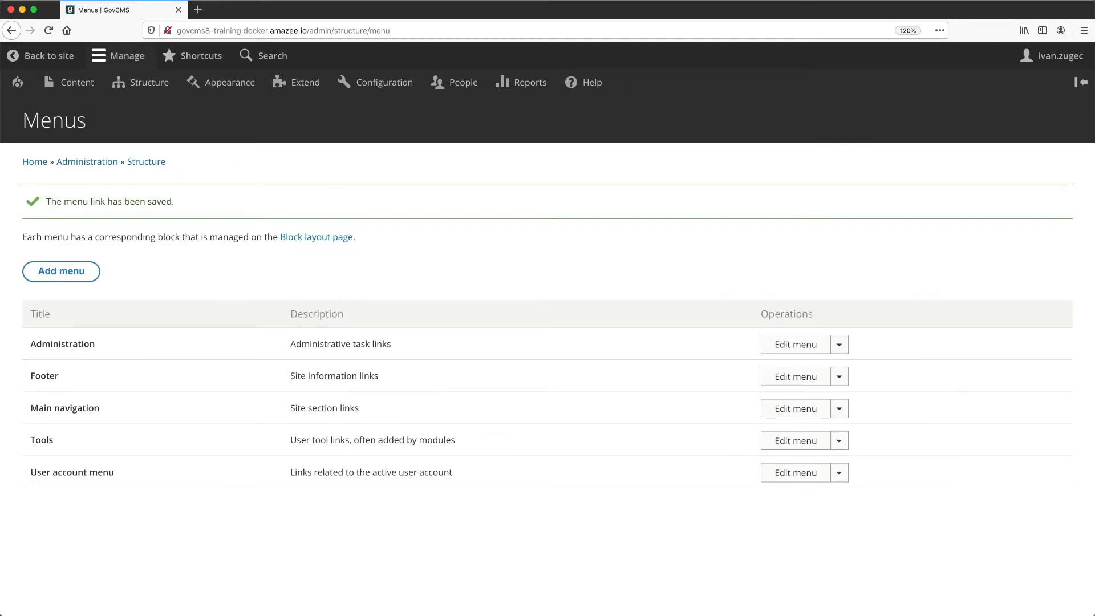
- Reopen the Main navigation menu for editing and test its Copyright link from the front page in a separate tab
click(780, 408)
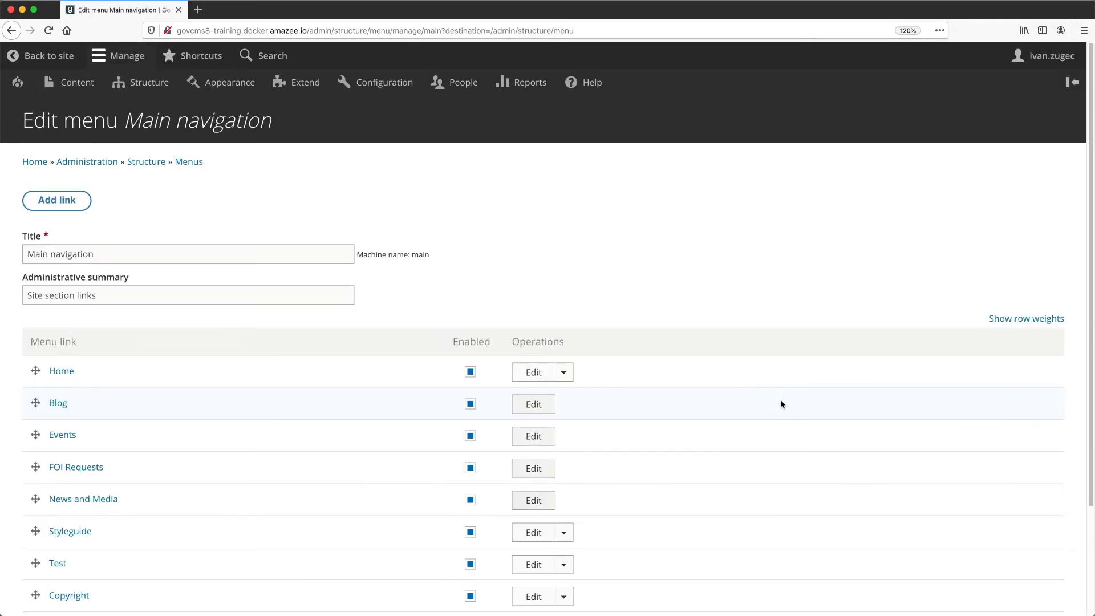
scroll(598, 386, down, 3)
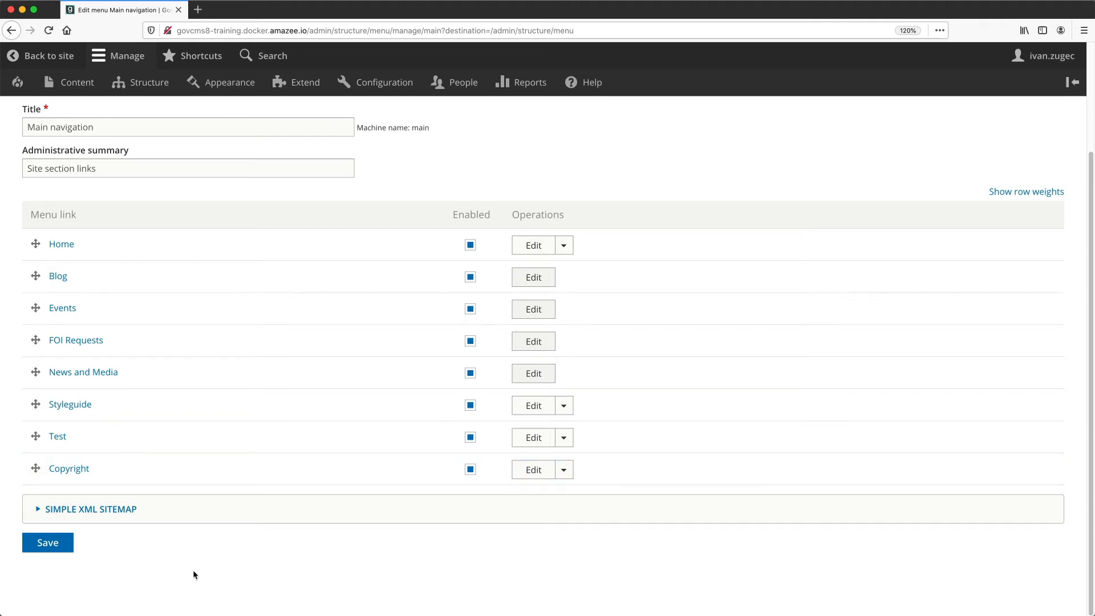
super+click(49, 56)
click(259, 10)
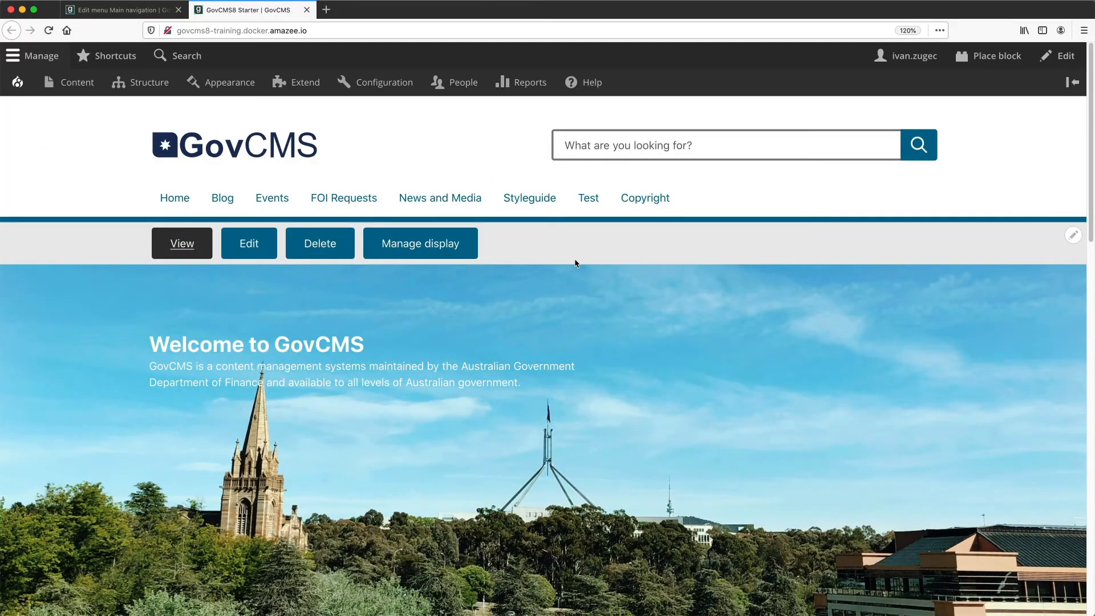
click(643, 205)
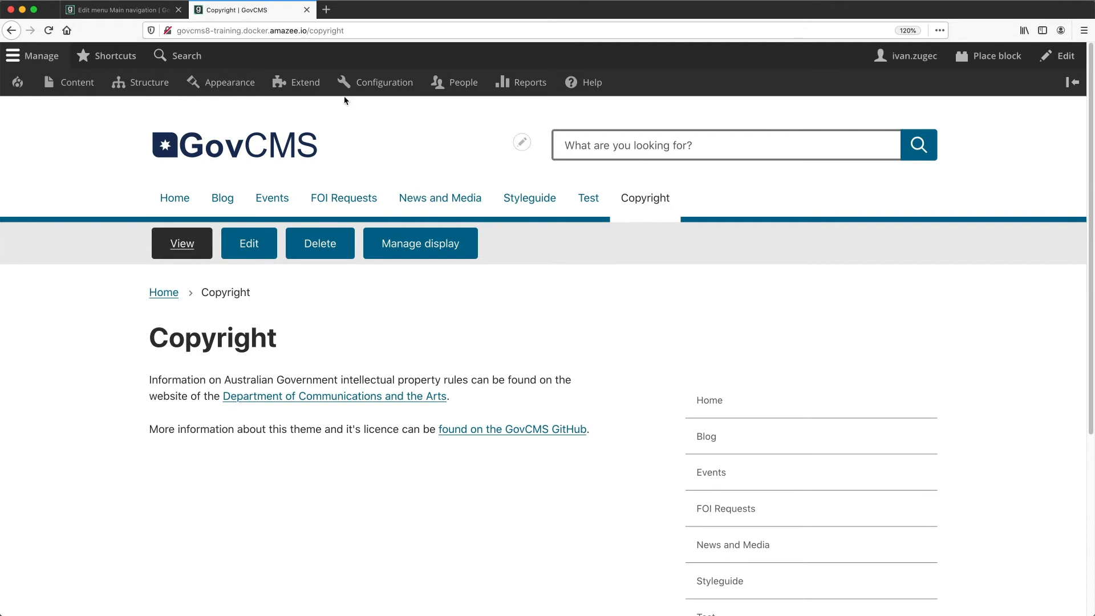
click(306, 10)
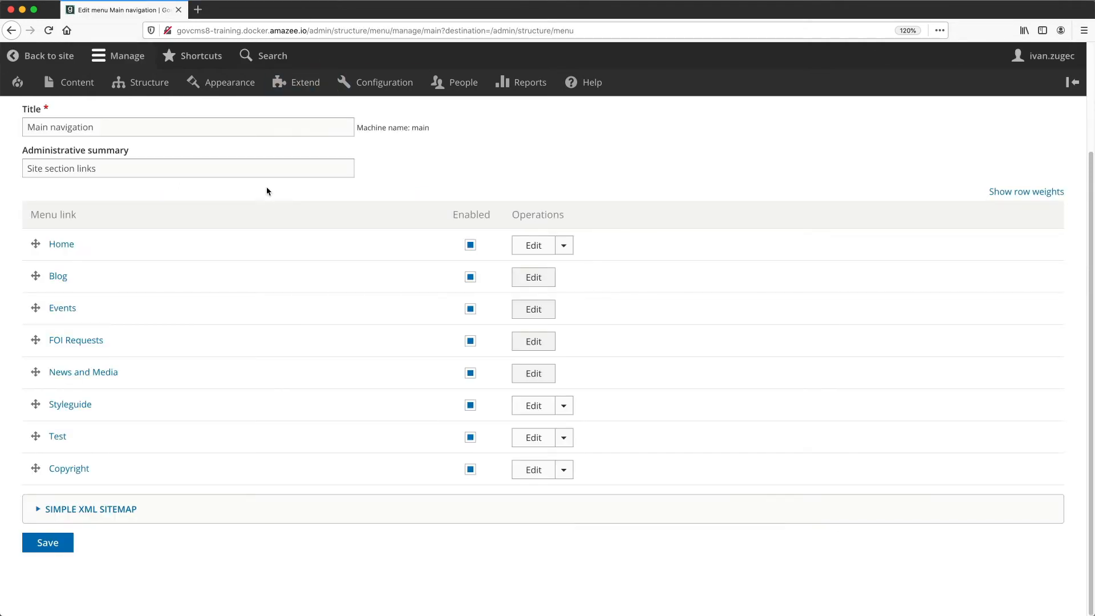
- Examine the edit, delete and enable options of the Copyright and Home links in the Main navigation menu
scroll(402, 218, up, 2)
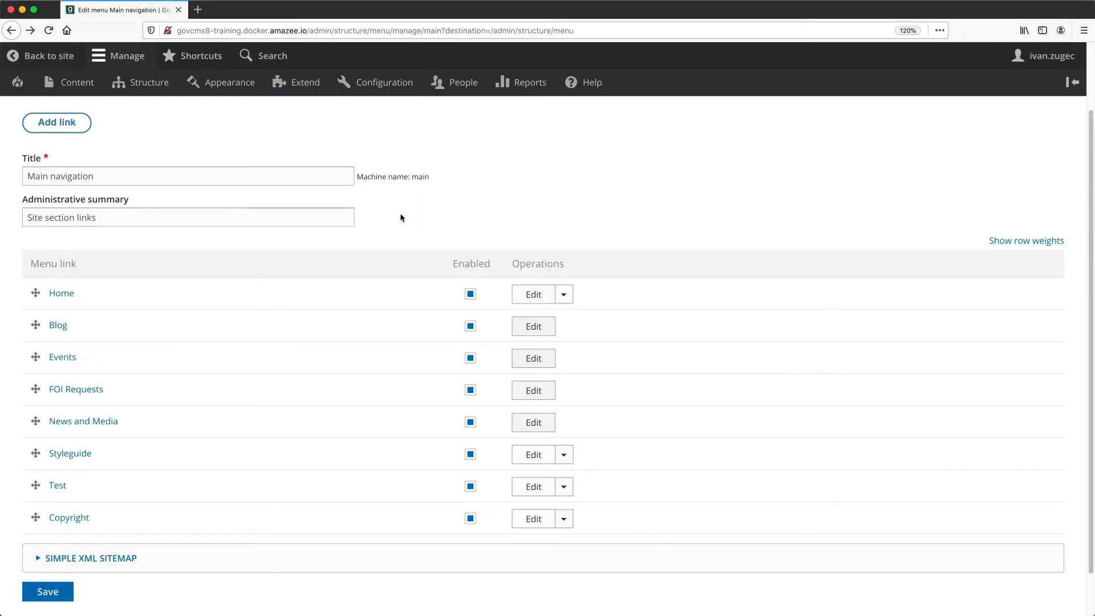
click(539, 517)
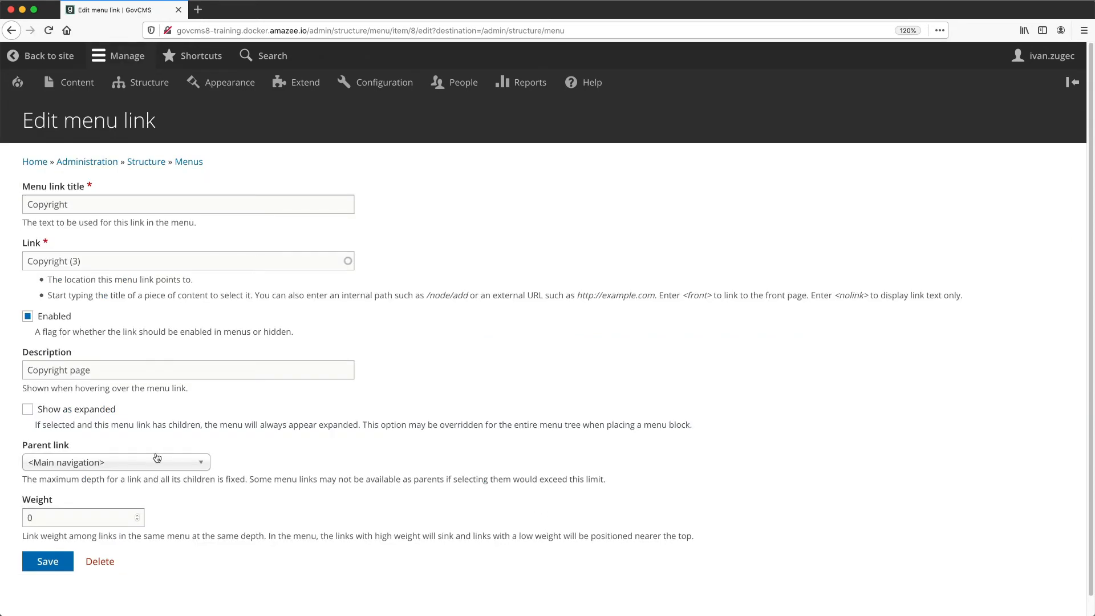
click(45, 565)
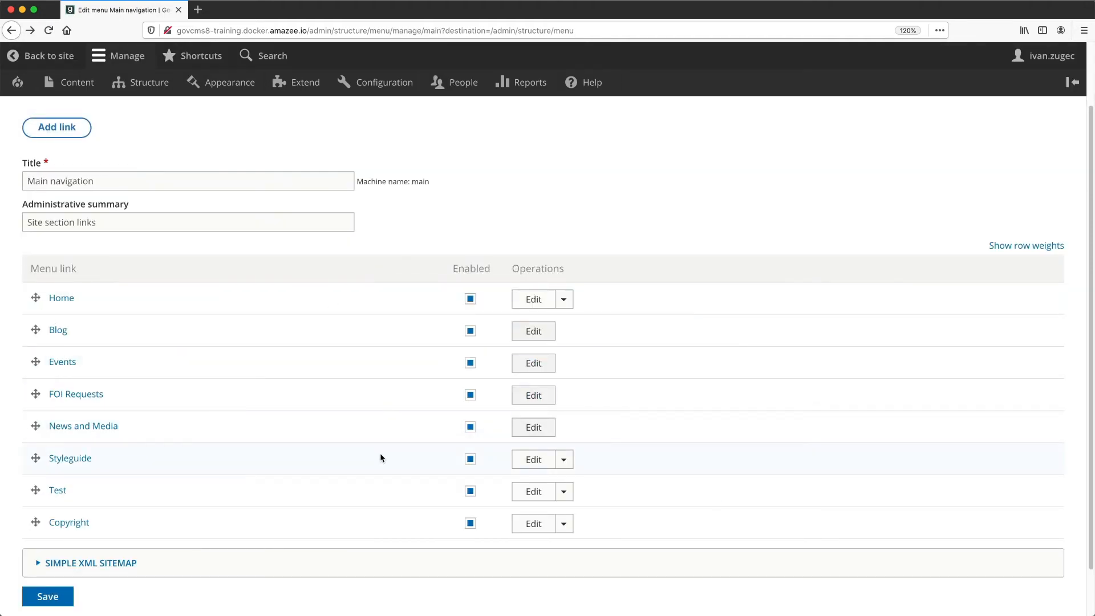
click(566, 528)
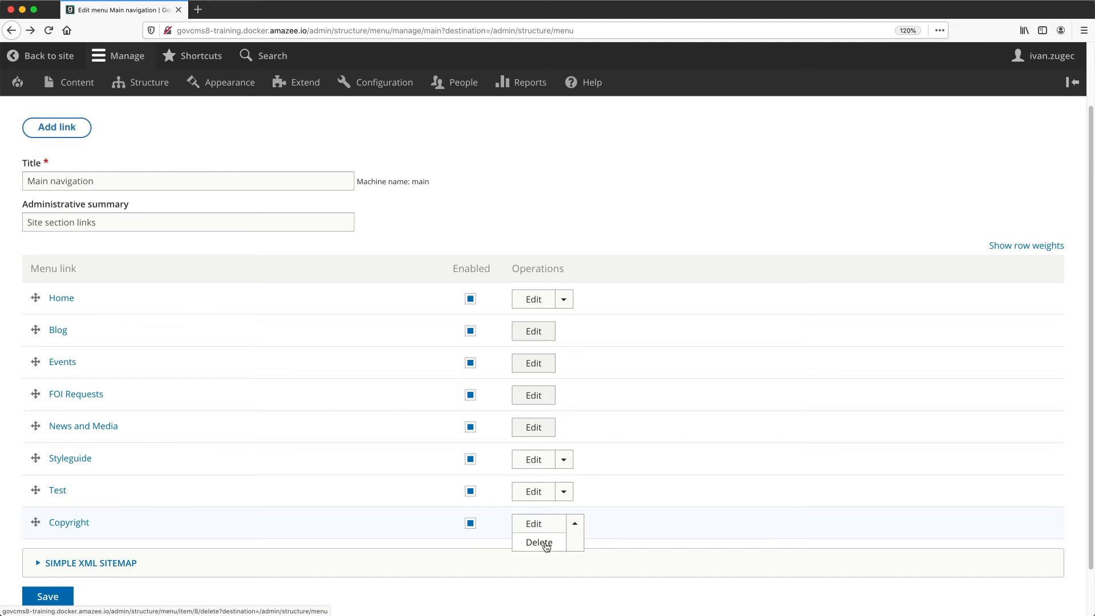
click(534, 524)
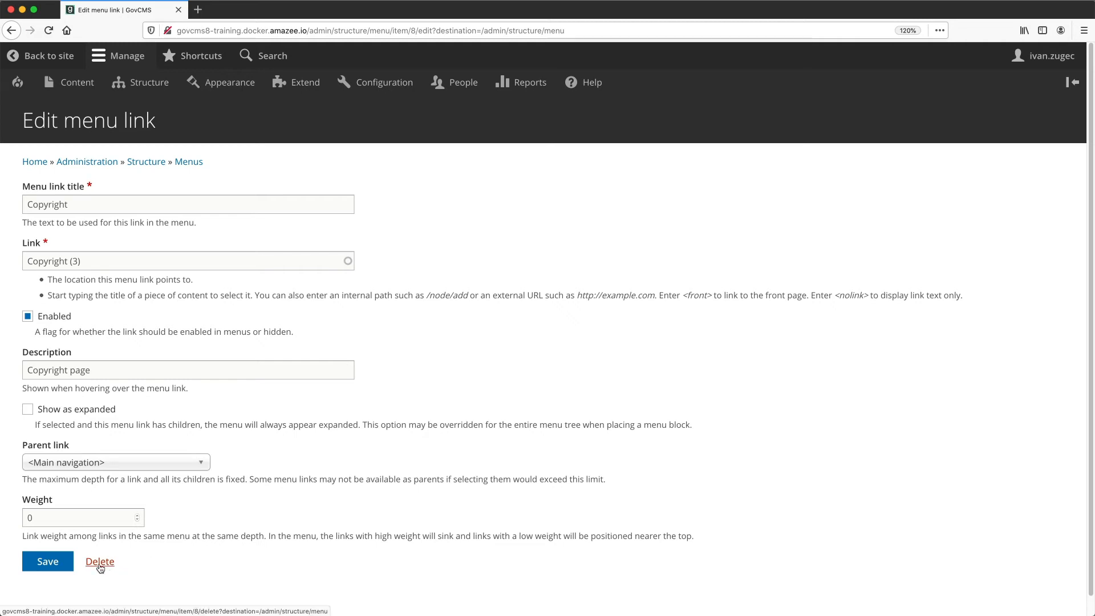
click(10, 31)
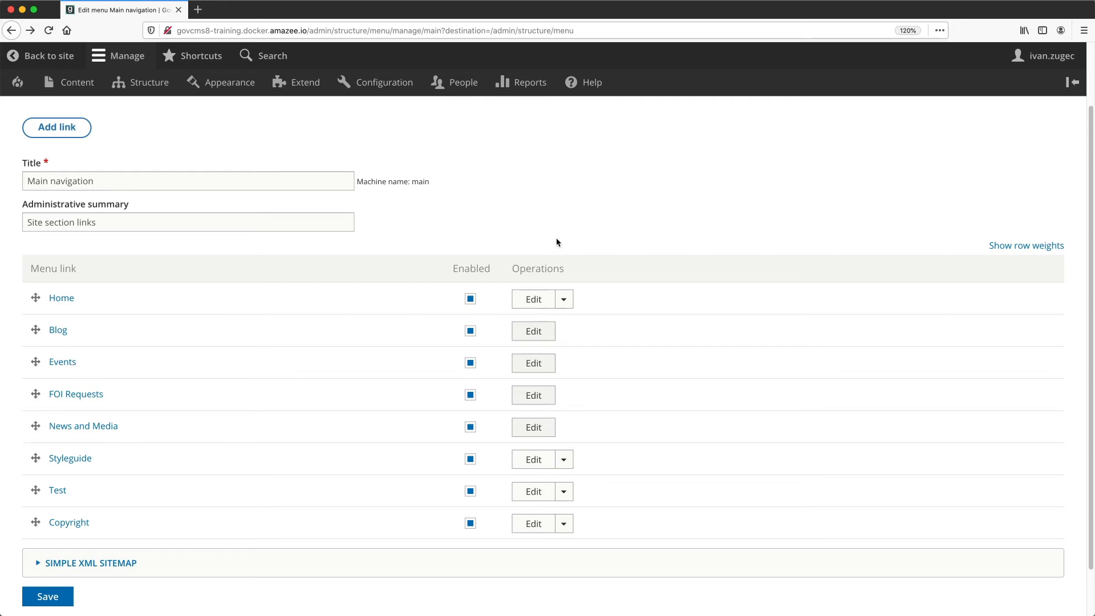
click(566, 298)
click(470, 300)
click(470, 300)
- Inspect the edit form of the Views-provided Blog menu link, and compare the Copyright link's available operations
click(531, 339)
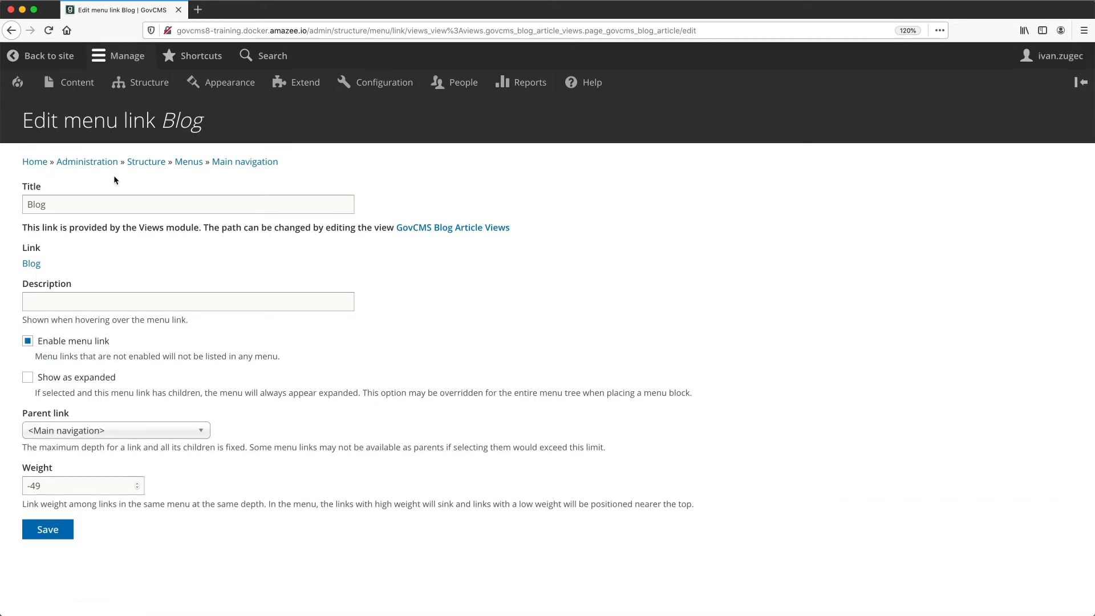
click(108, 197)
click(99, 301)
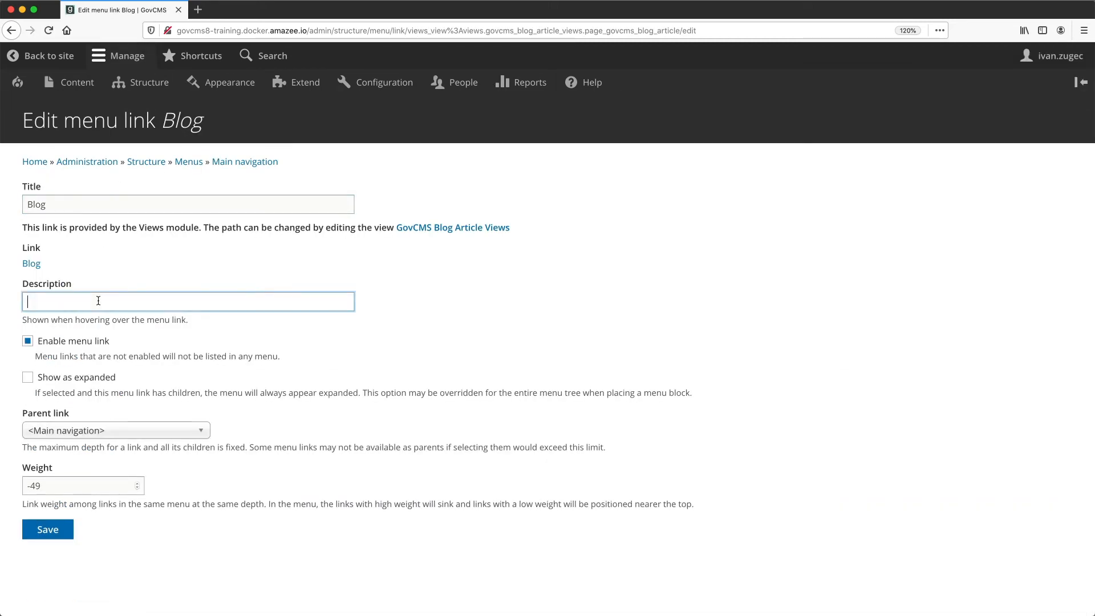
click(83, 257)
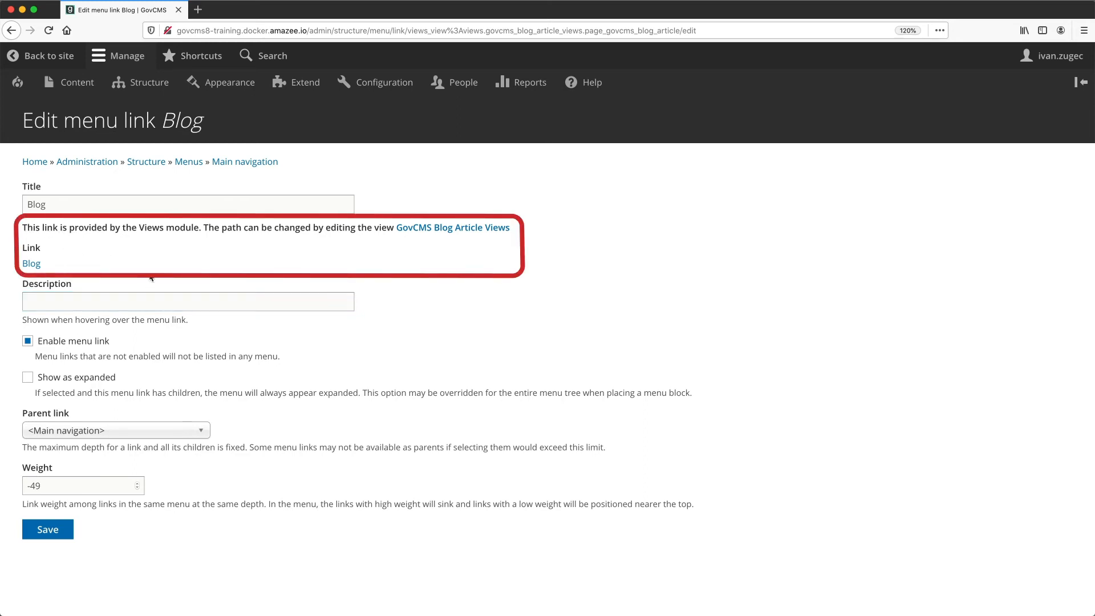
click(11, 30)
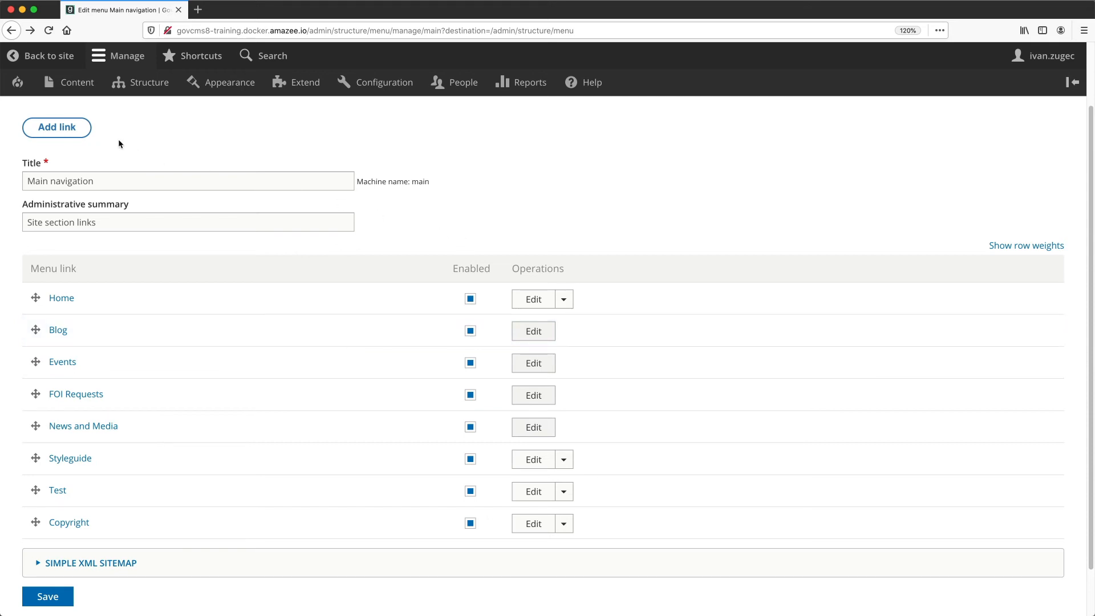
click(564, 525)
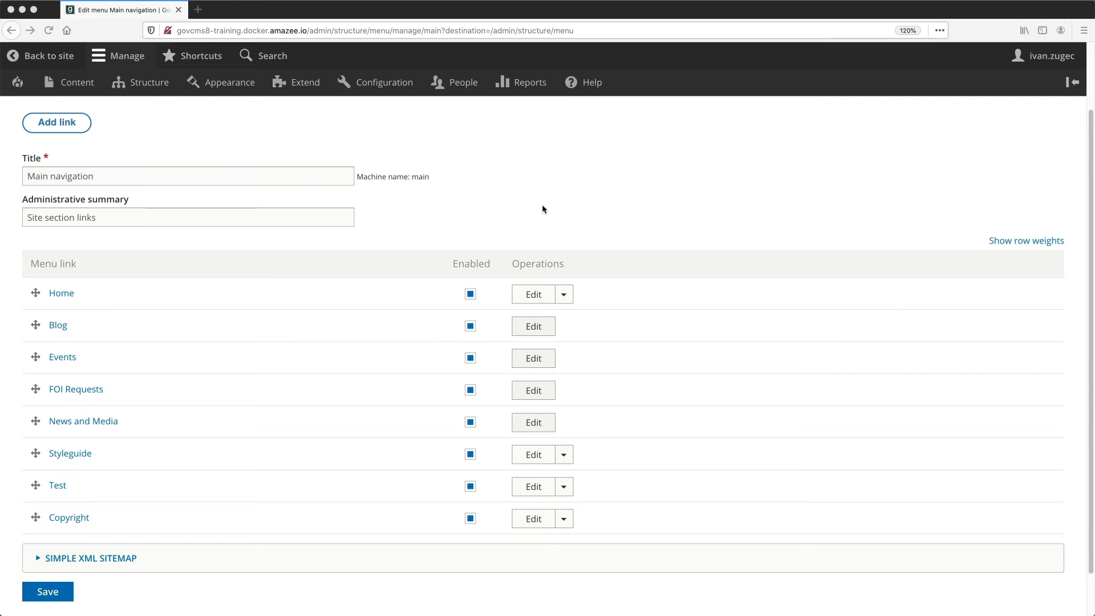
- Start a new Standard page titled "Menu item page" and fill its body with three paragraphs beginning "Leverage agile frameworks"
click(69, 82)
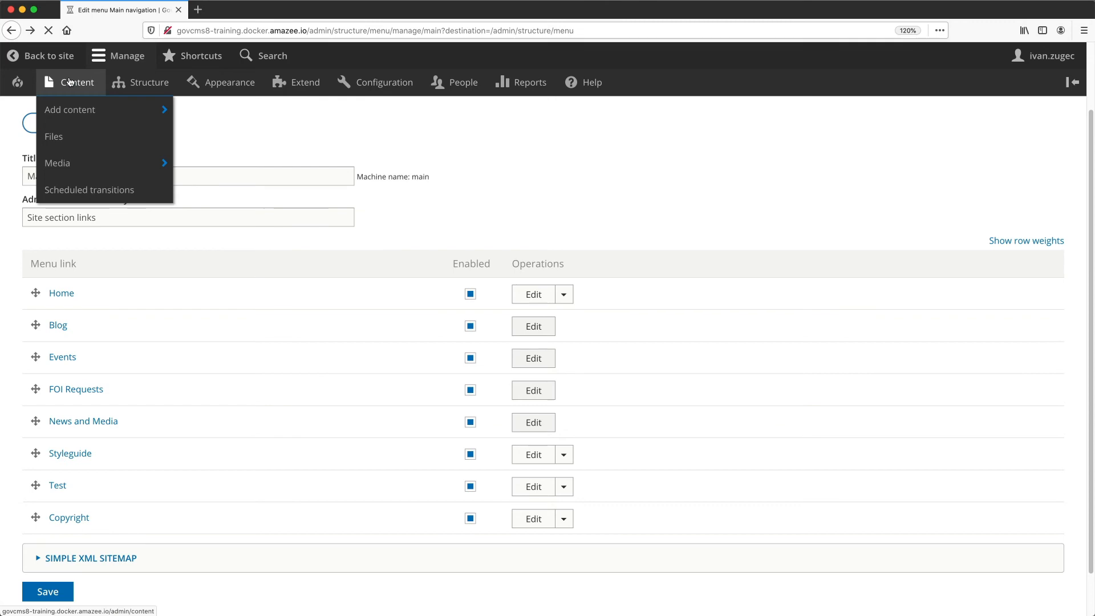
click(78, 262)
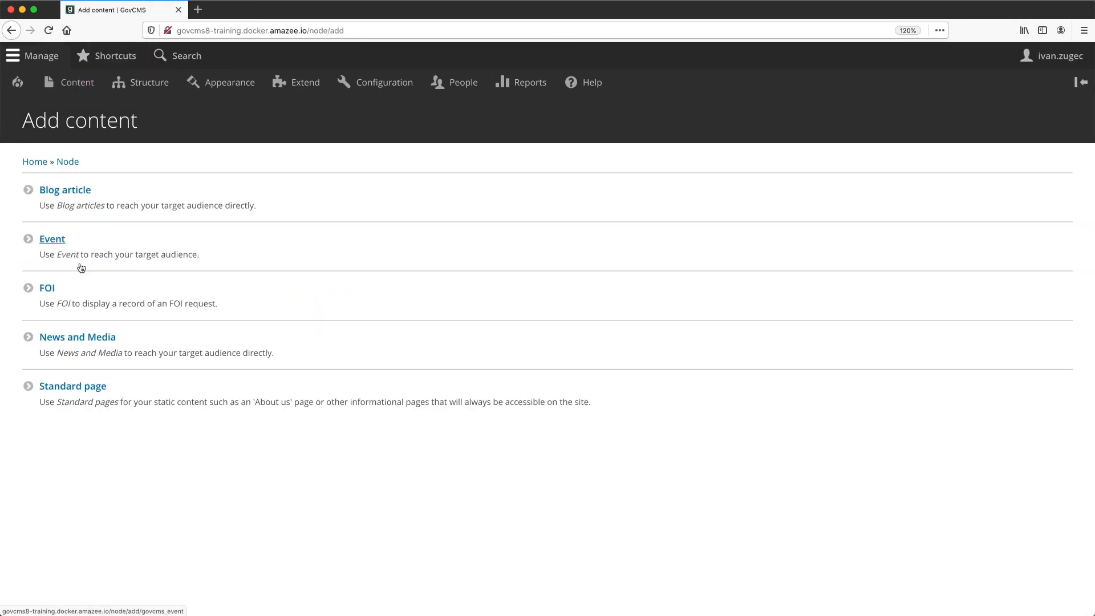
click(79, 387)
click(49, 207)
text(Menu item page)
click(244, 172)
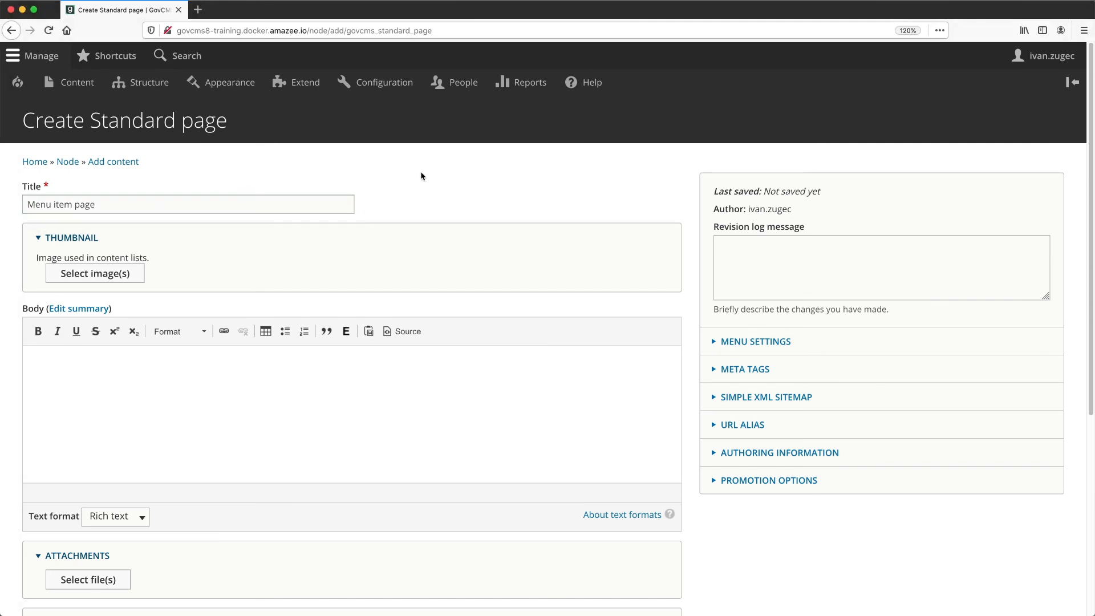
click(138, 375)
text(Leverage agile frameworks to provide a robust synopsis for high level overviews. Iterative approaches to corporate strategy foster collaborative thinking to further the overall value proposition. Organically grow the holistic world view of disruptive innovation via workplace diversity and empowerment.  Bring to the table win-win survival strategies to ensure proactive domination. At the end of the day, going forward, a new normal that has evolved from generation X is on the runway heading towards a streamlined cloud solution. User generated content in real-time will have multiple touchpoints for offshoring.  Capitalize on low hanging fruit to identify a ballpark value added activity to beta test. Override the digital divide with additional clickthroughs from DevOps. Nanotechnology immersion along the information highway will close the loop on focusing solely on the bottom line.)
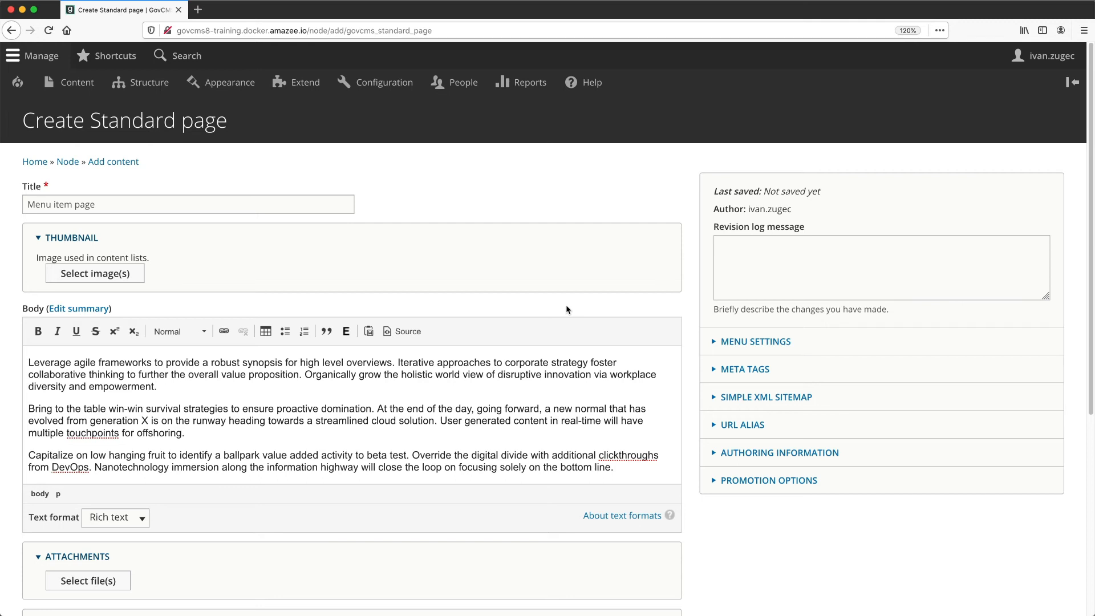
- Provide a menu link titled "Menu item page" for the page, with <Main navigation> as its parent item and weight 0
click(783, 342)
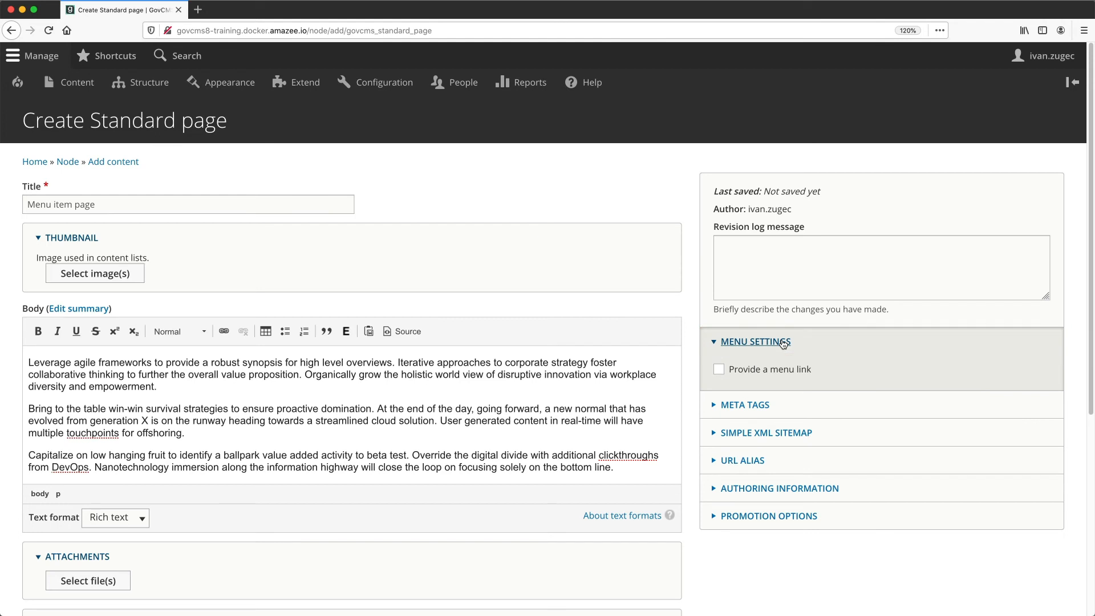
click(777, 372)
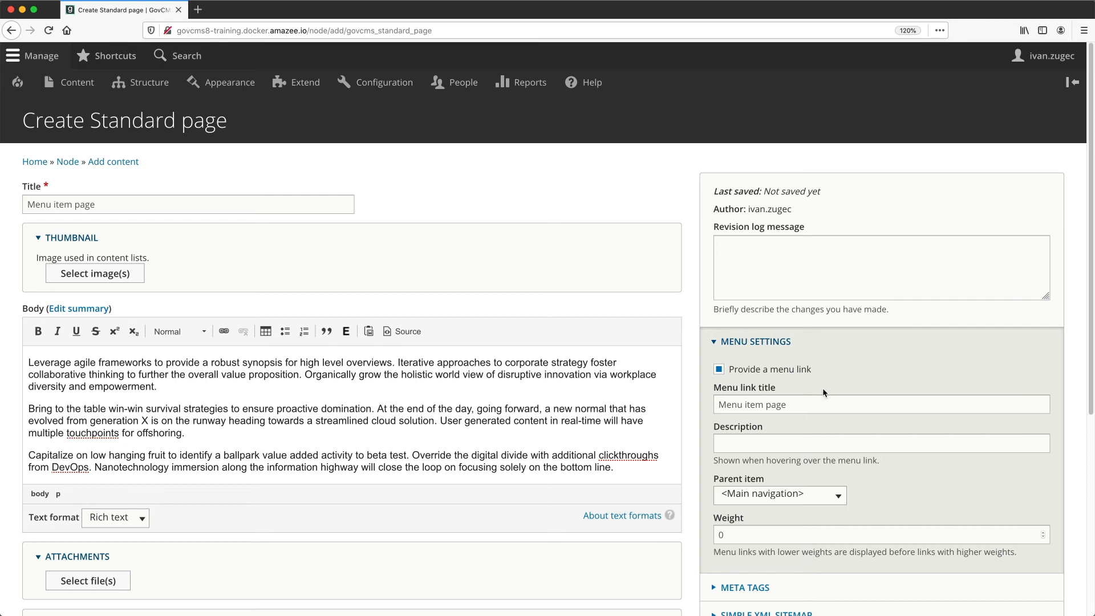
click(140, 204)
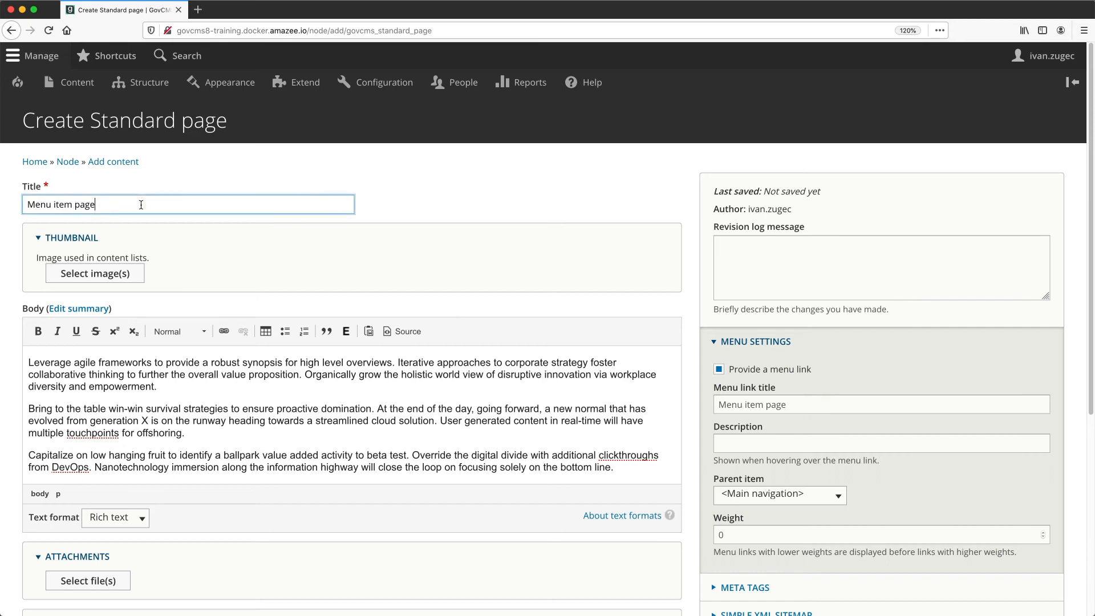
click(885, 362)
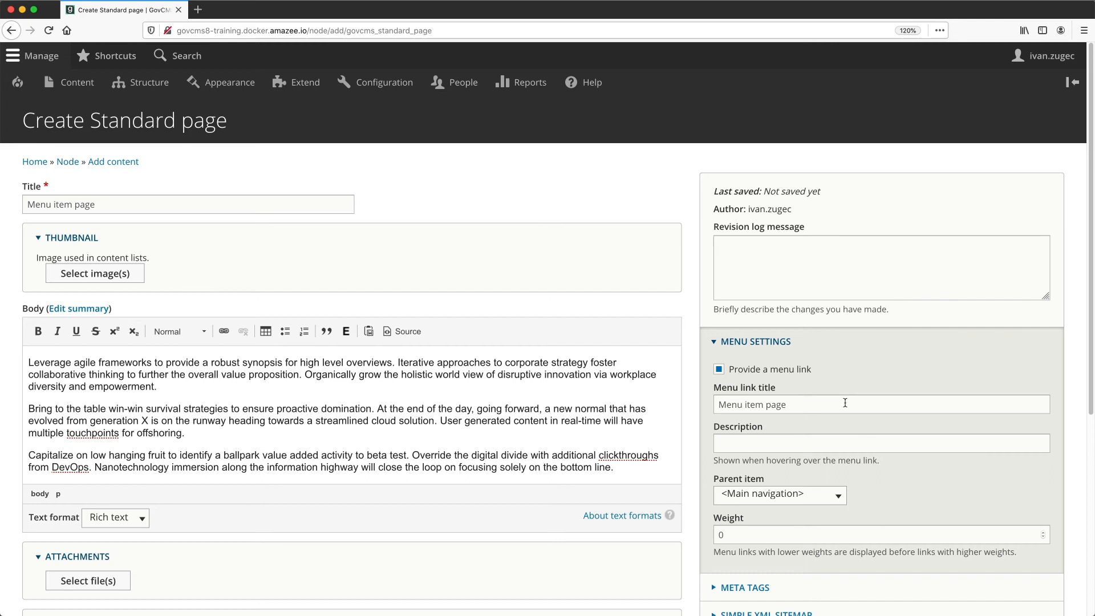
click(802, 439)
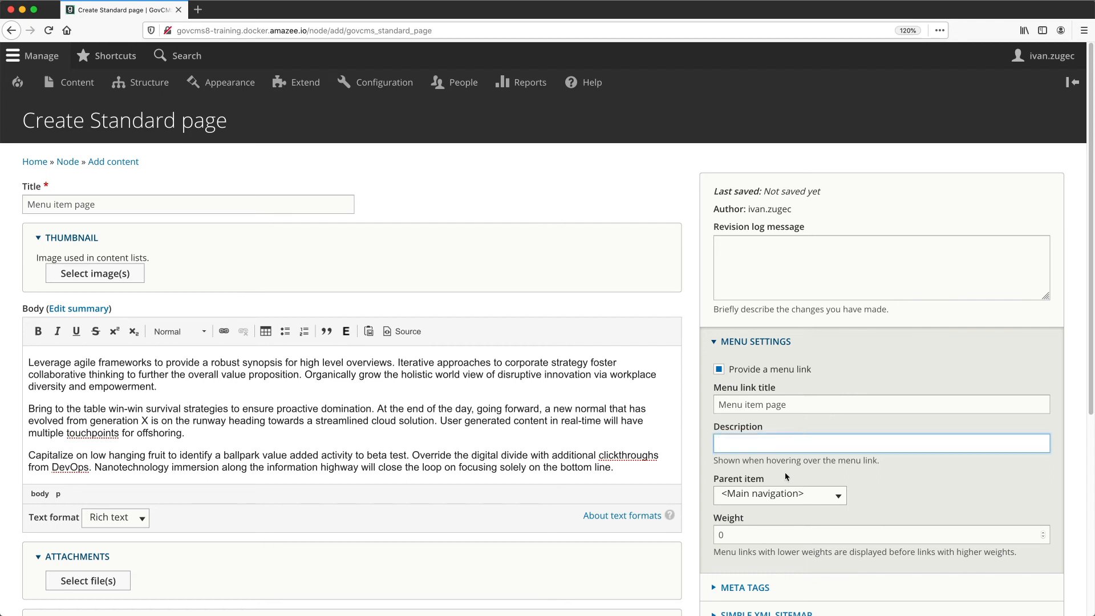
click(743, 532)
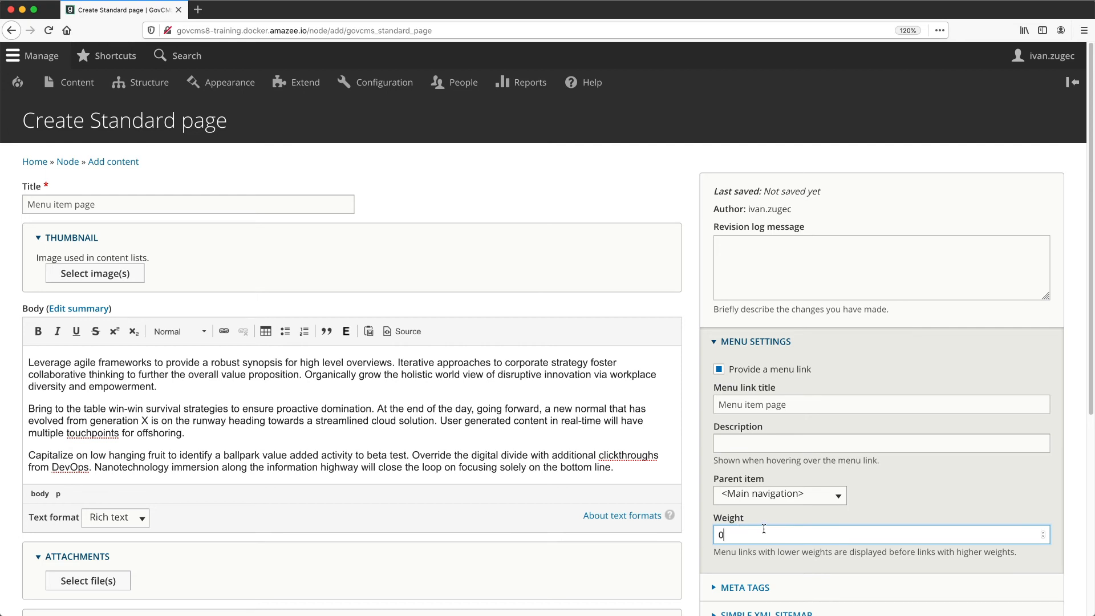
click(866, 498)
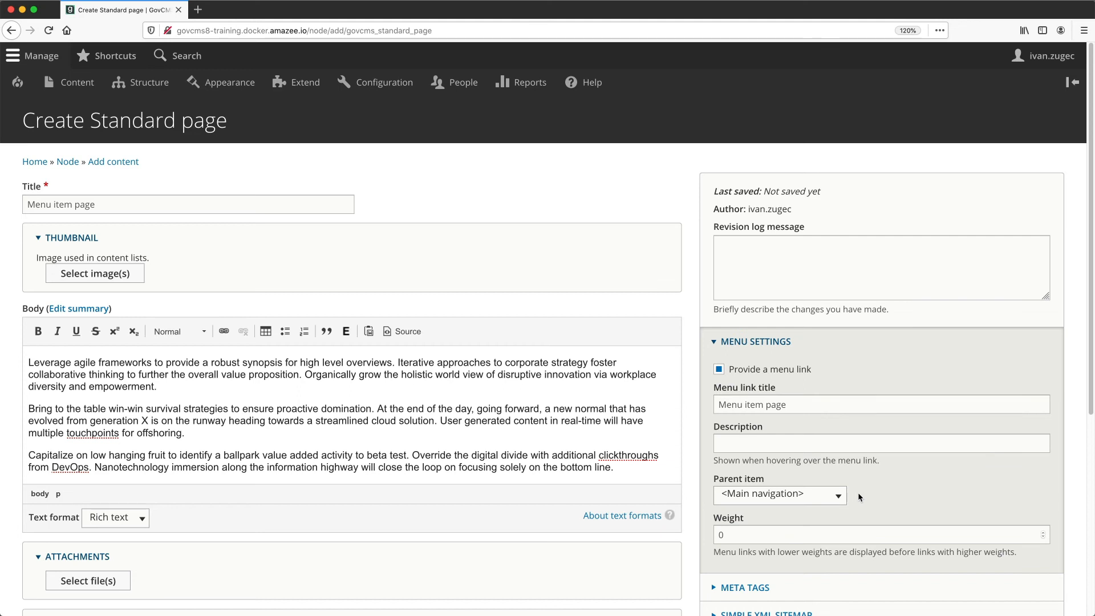
click(839, 497)
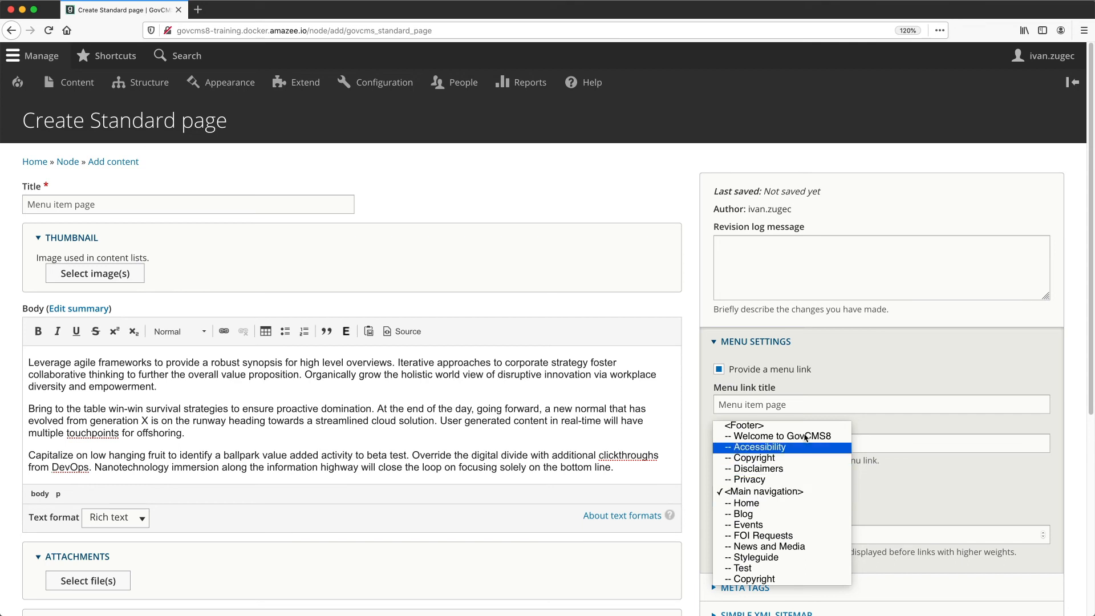
click(805, 494)
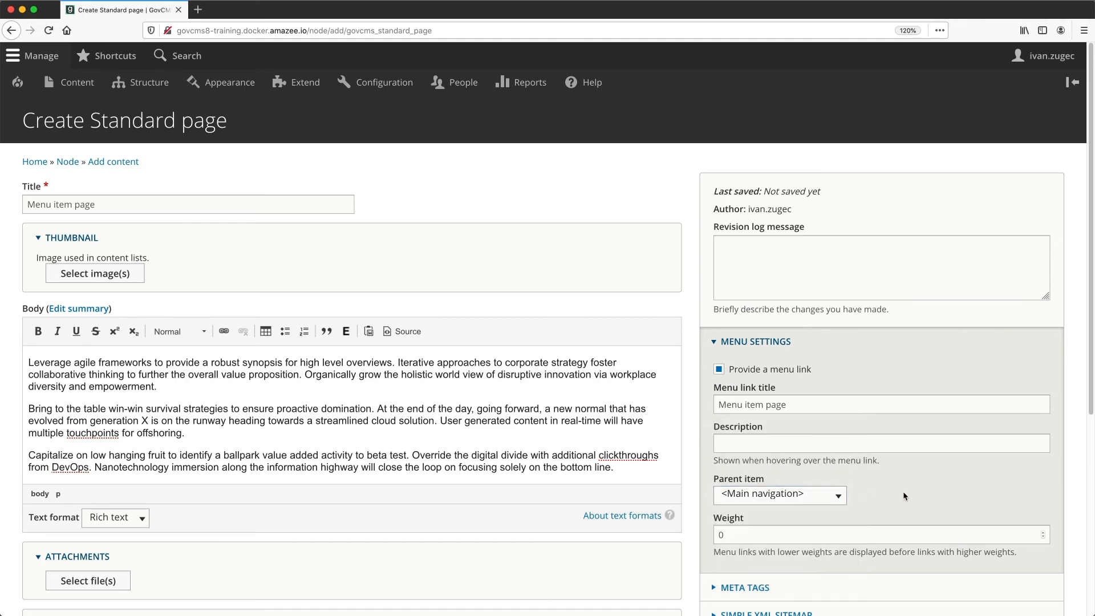
- Save the new Standard page in the Needs Review state
scroll(890, 479, down, 1)
scroll(873, 468, down, 10)
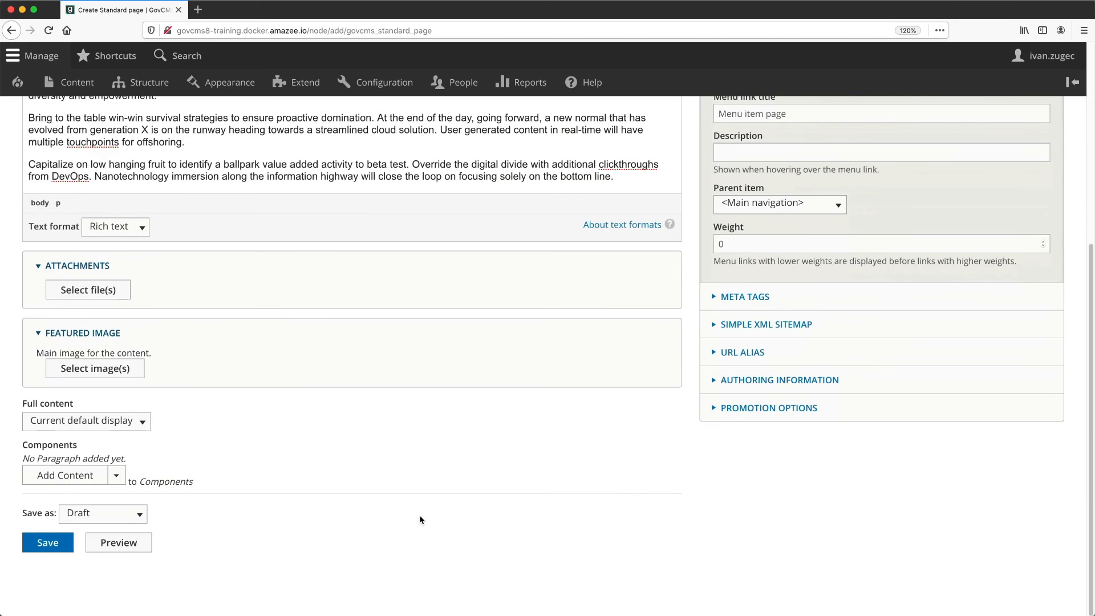
click(103, 513)
click(85, 520)
click(48, 542)
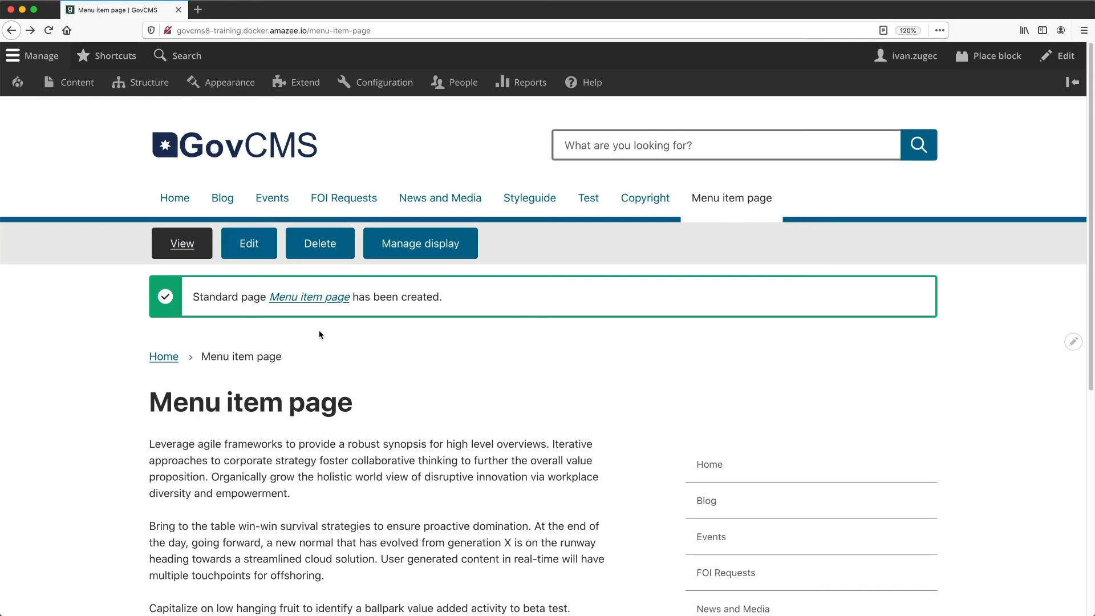
- Edit the new Menu item page, change its moderation state to Published and save it
click(263, 256)
scroll(116, 485, down, 10)
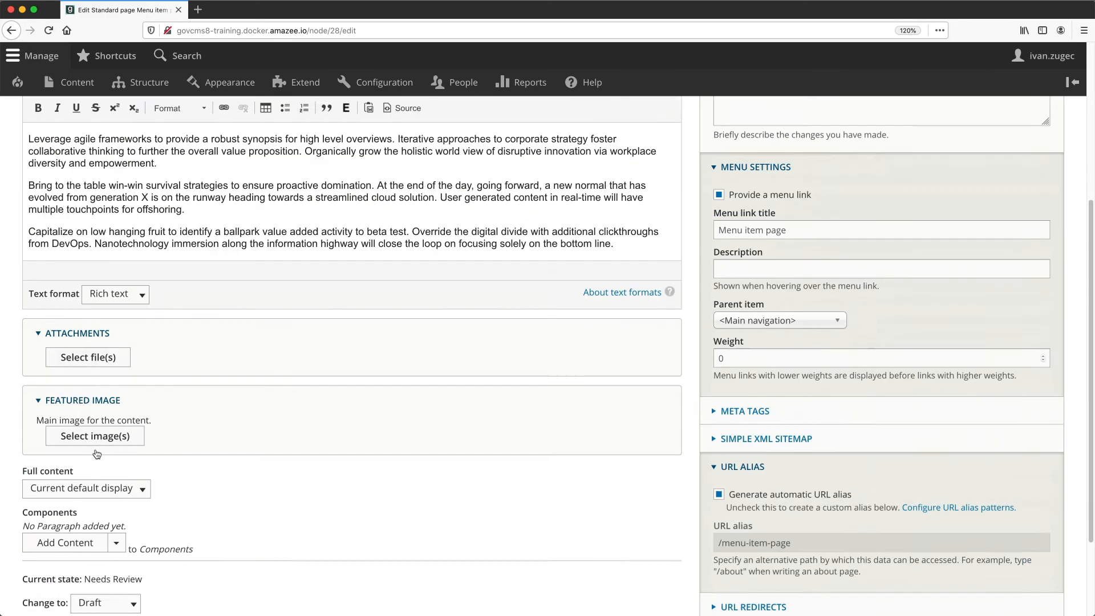
click(116, 486)
click(104, 501)
click(54, 519)
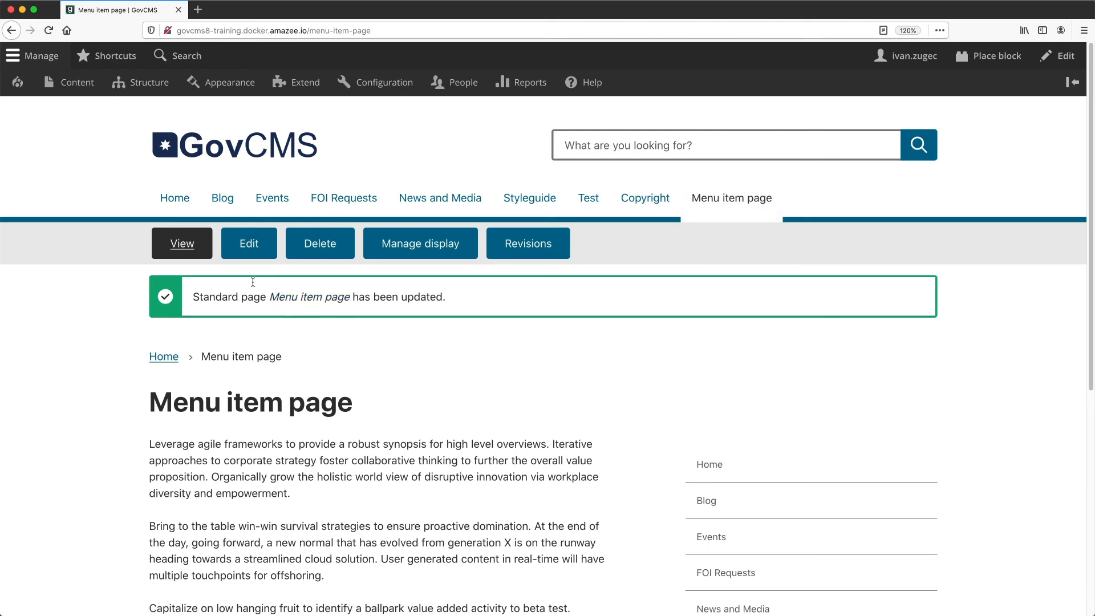
- Reopen the Menu item page for editing and examine the weight field in its menu link settings
click(255, 245)
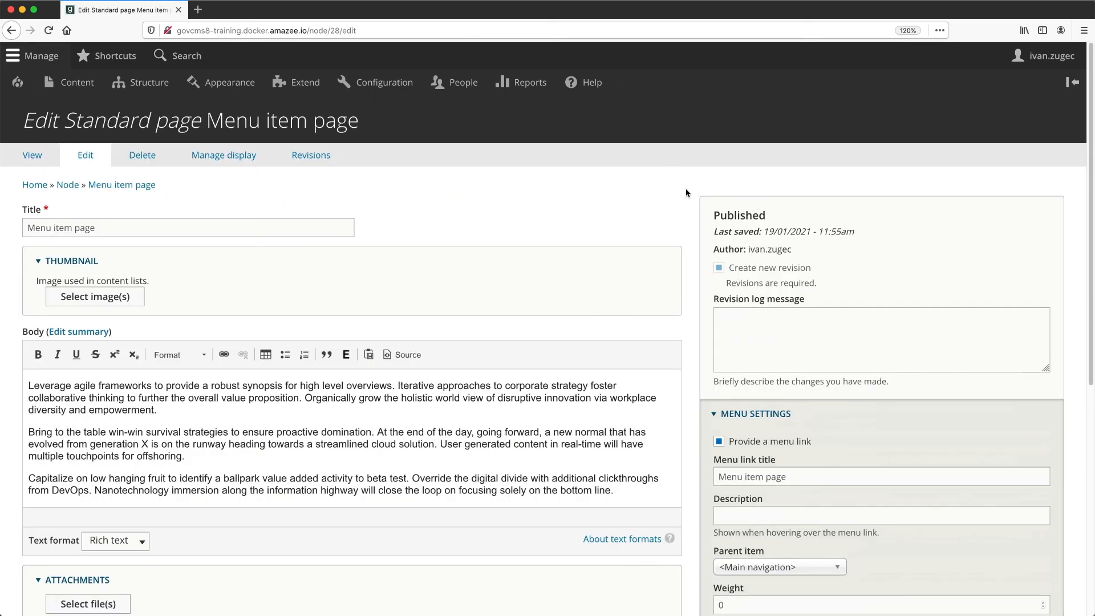
scroll(687, 190, down, 3)
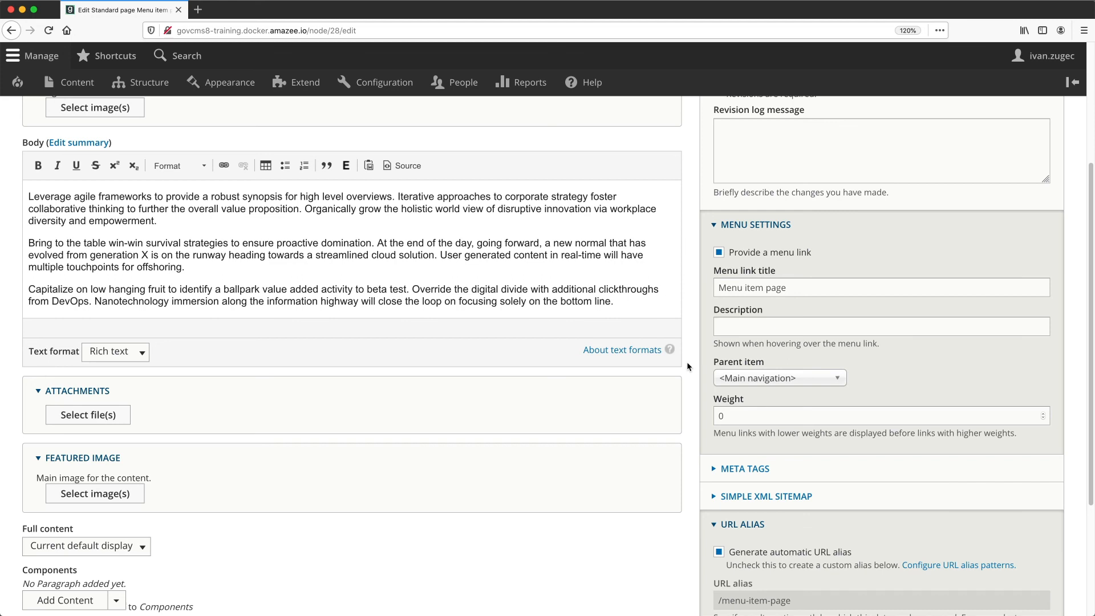
click(754, 418)
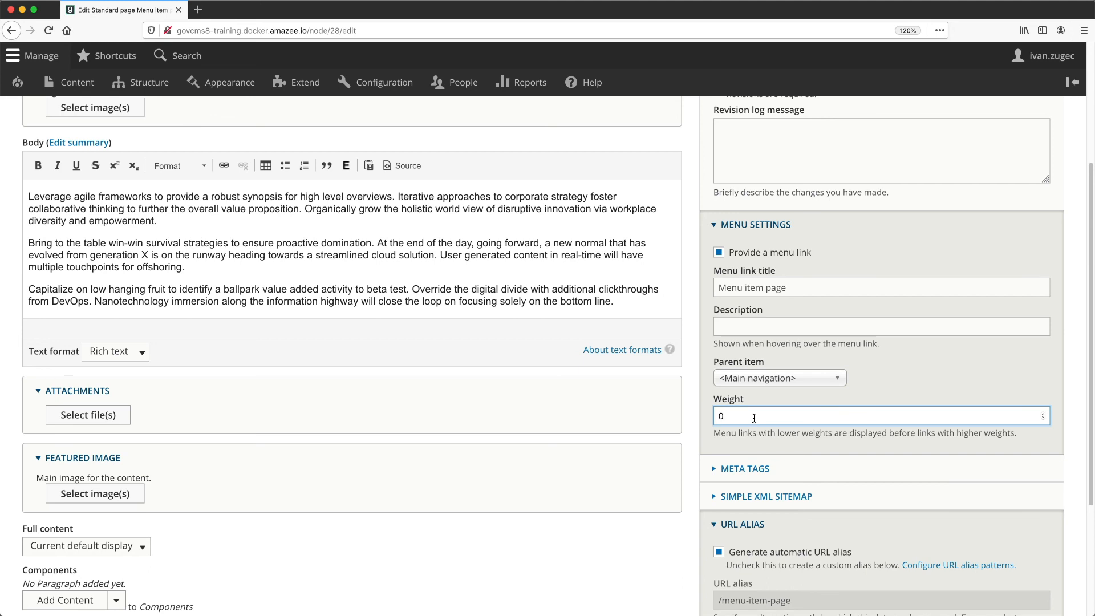
click(688, 422)
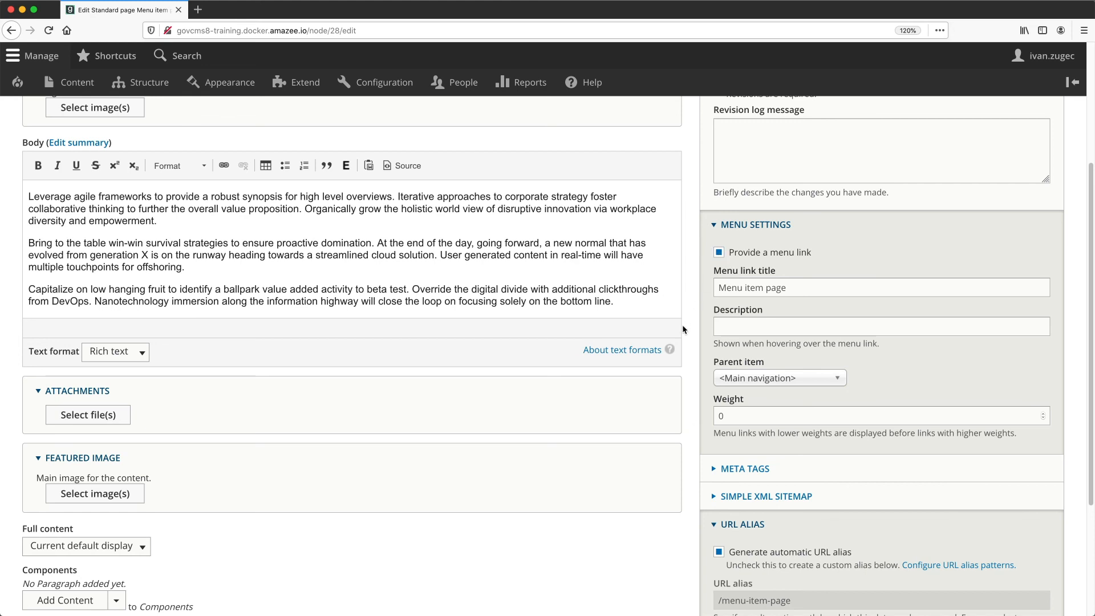
scroll(684, 332, down, 1)
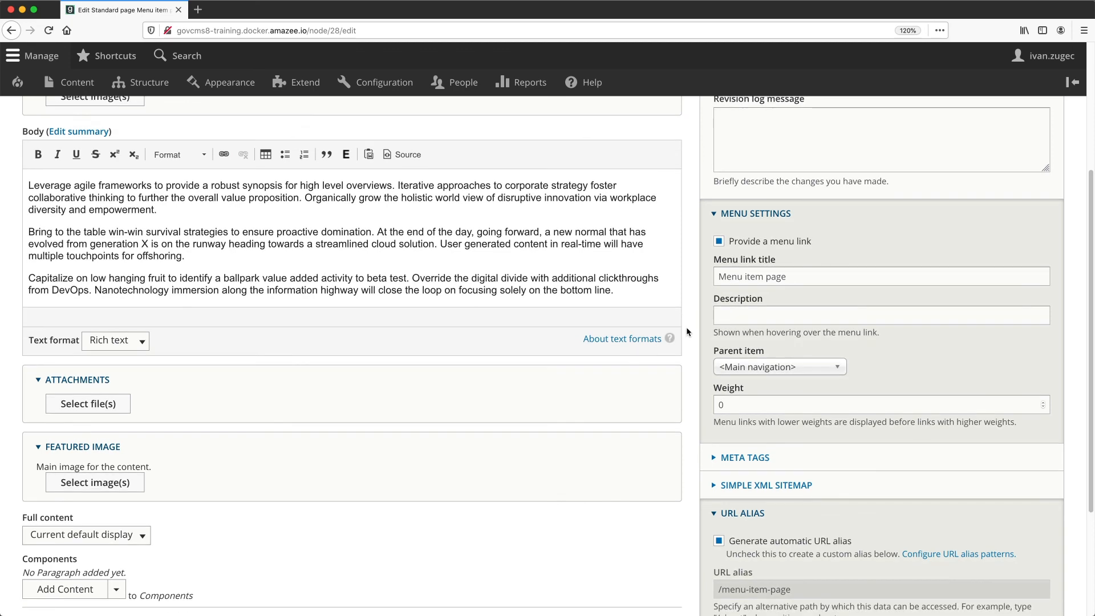
- Open the Main navigation menu for editing and try moving the Menu item page link up near Blog and back to the end
click(141, 85)
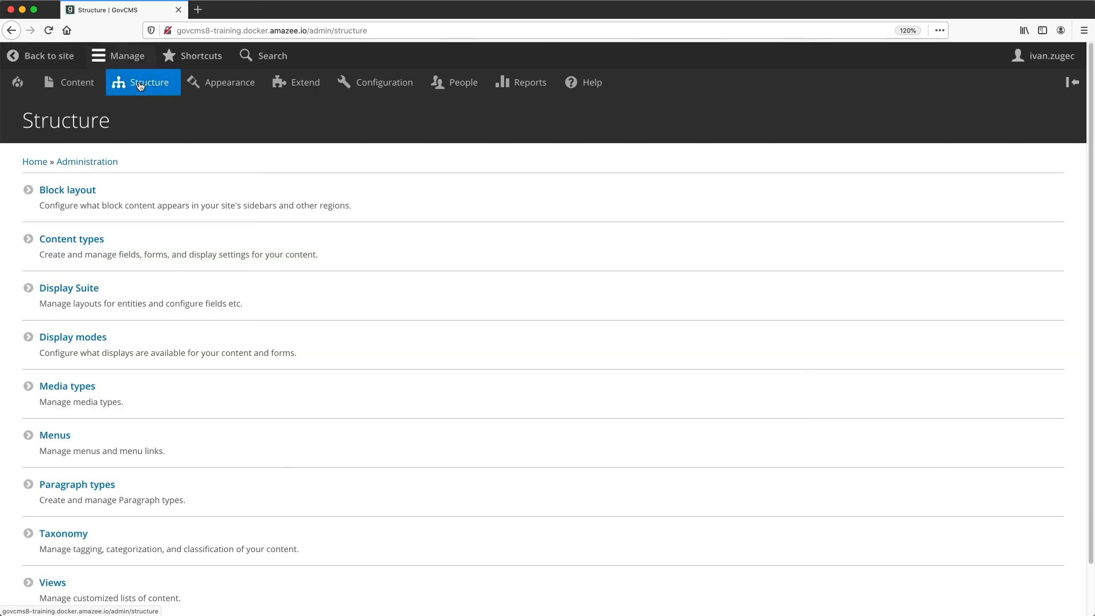
click(70, 435)
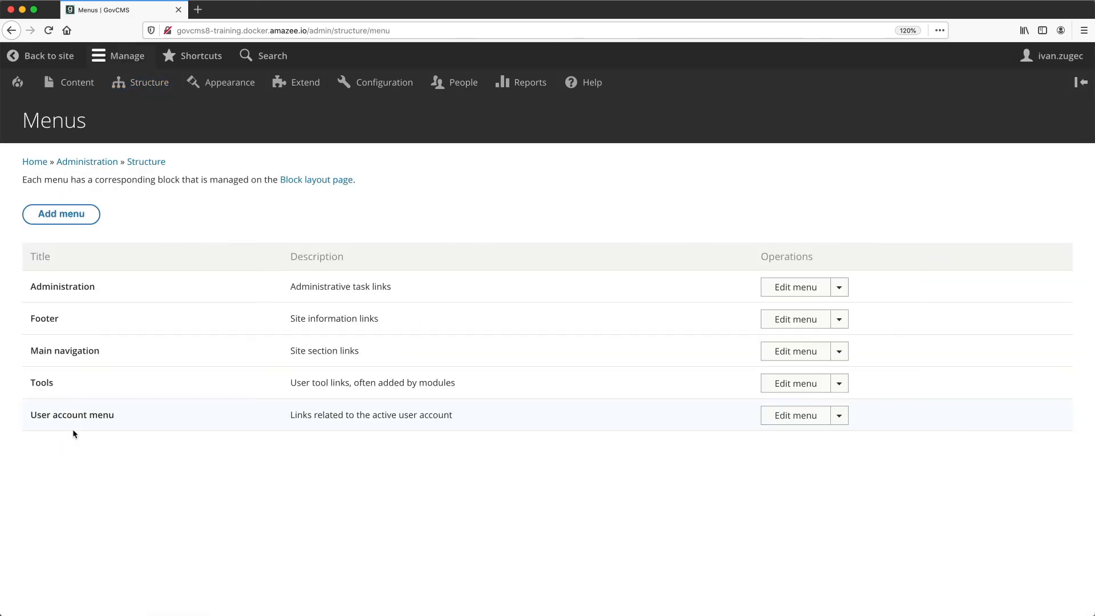
click(801, 353)
scroll(192, 407, down, 3)
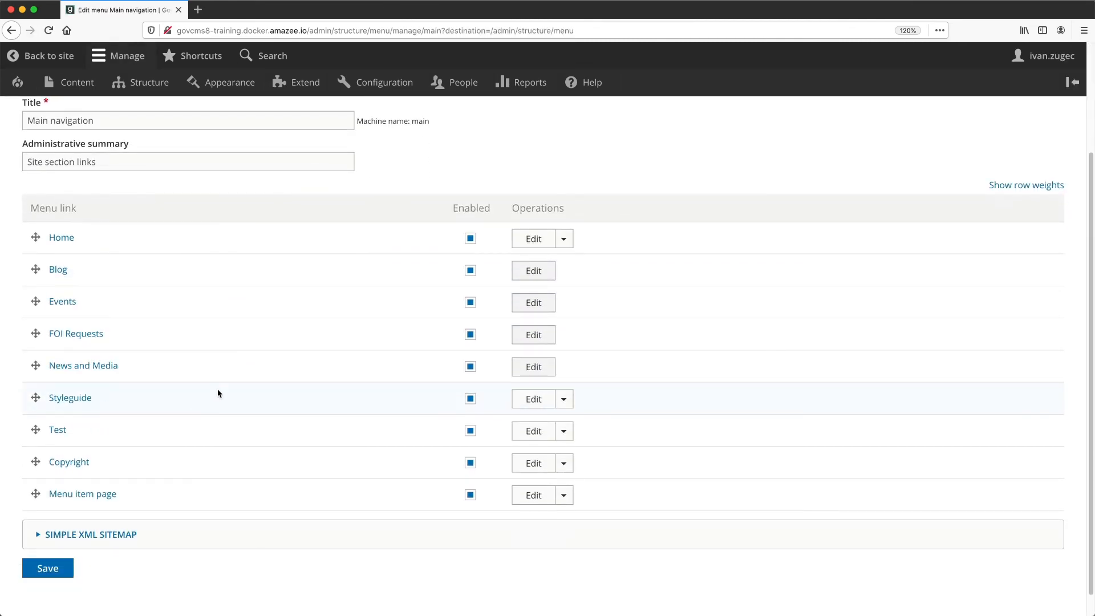
drag(33, 491, 28, 270)
drag(19, 413, 28, 498)
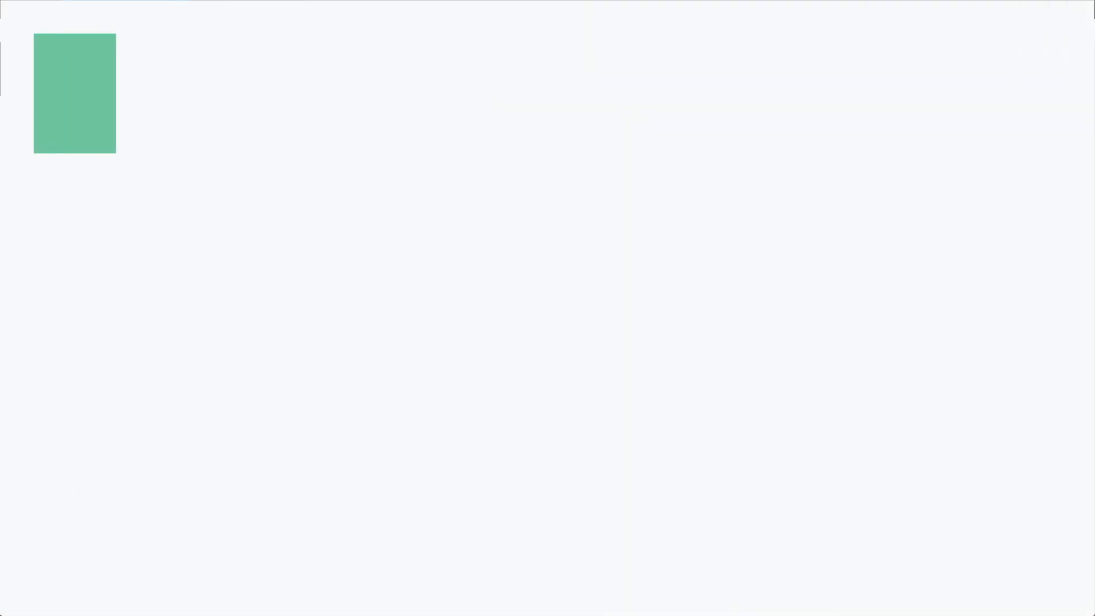